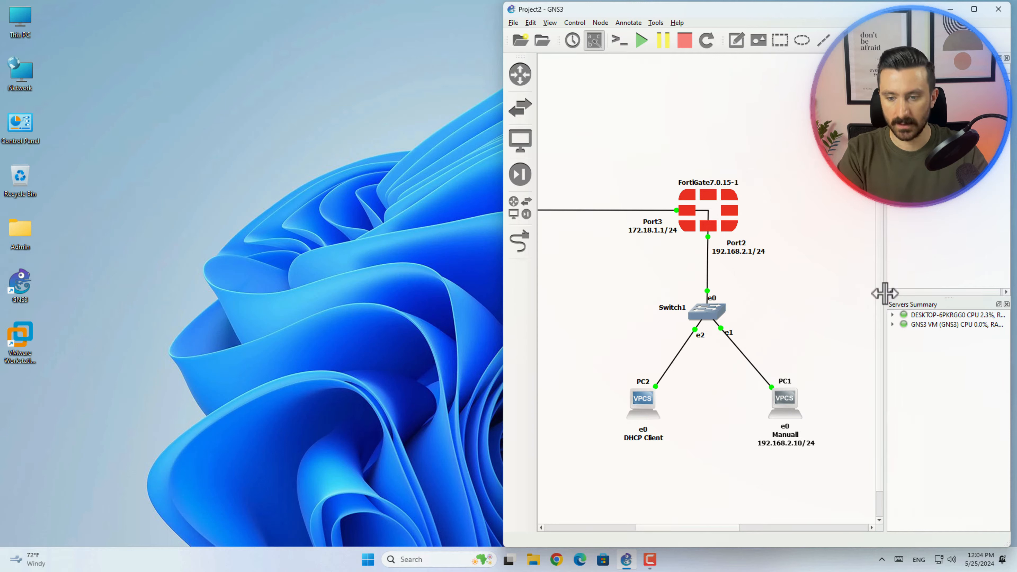
- Widen the topology canvas and open PC1's console at the top left of the screen
{"action": "left_click_drag", "start_coordinate": [886, 291], "coordinate": [961, 284]}
{"action": "left_click_drag", "start_coordinate": [780, 529], "coordinate": [762, 529]}
{"action": "double_click", "coordinate": [872, 400]}
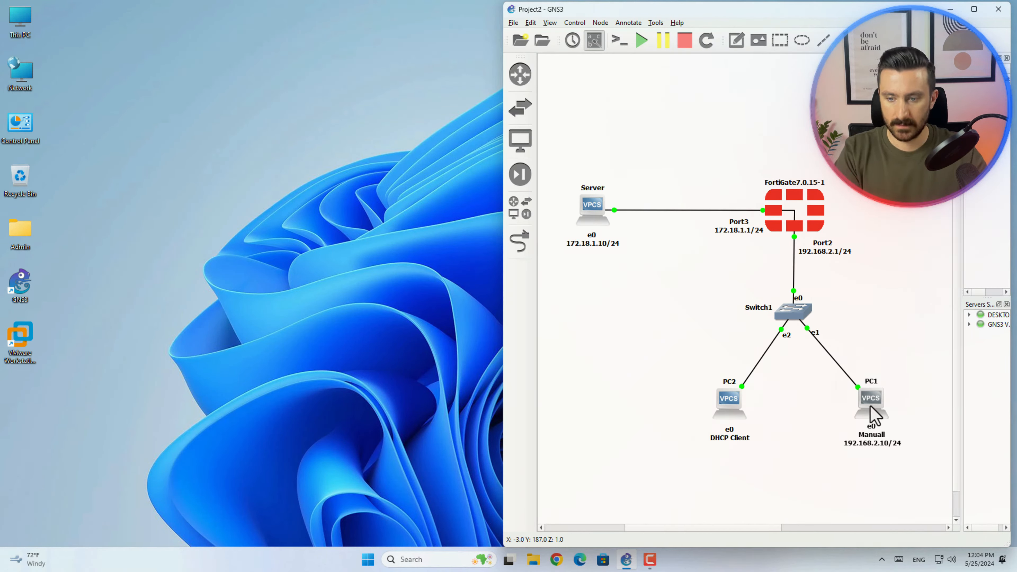
{"action": "left_click_drag", "start_coordinate": [347, 121], "coordinate": [298, 43]}
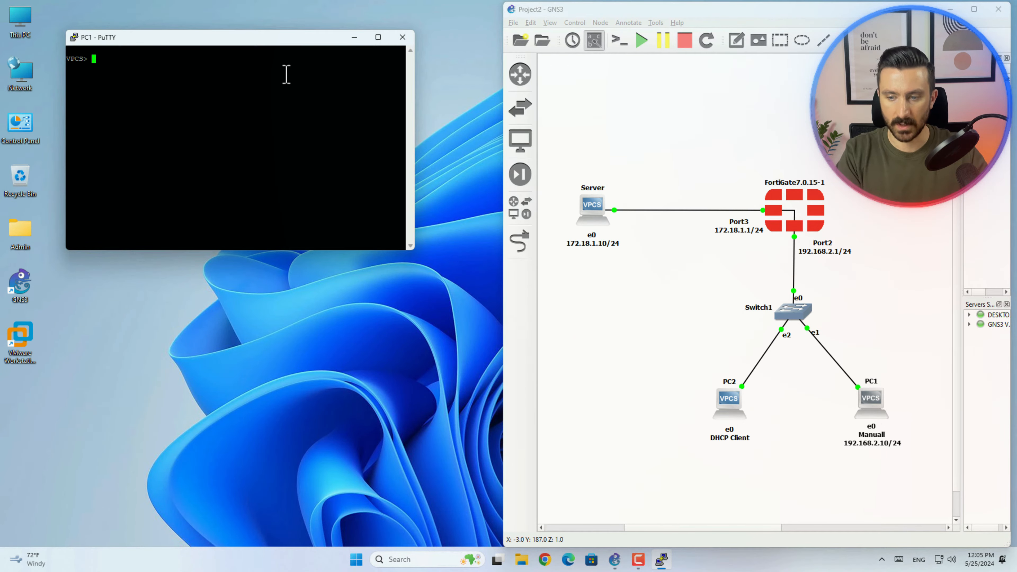
- Show PC1's 192.168.2.10 settings and ping gateway 192.168.2.1 successfully
{"action": "type", "text": "show"}
{"action": "key", "text": "Return"}
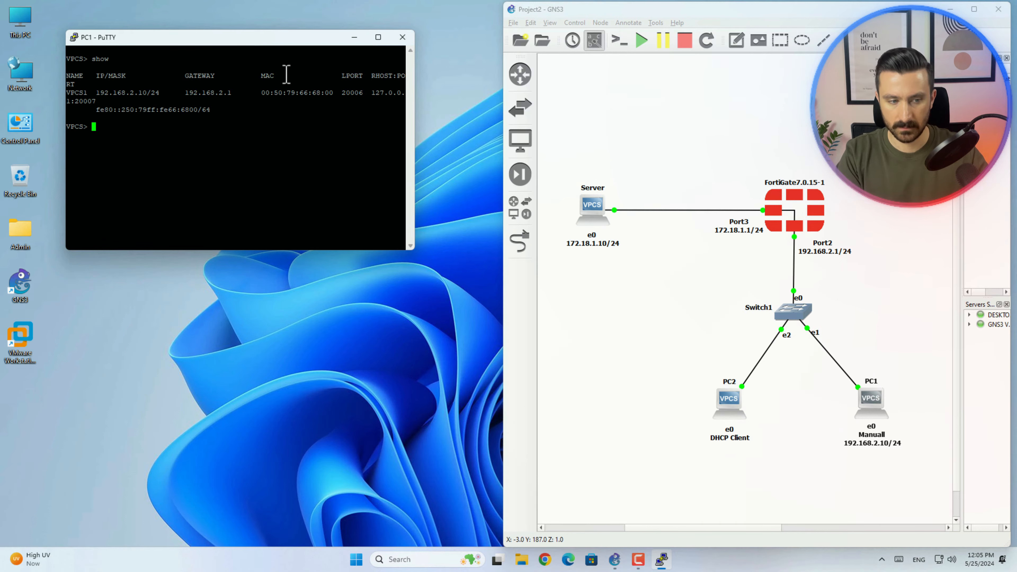
{"action": "type", "text": "pi"}
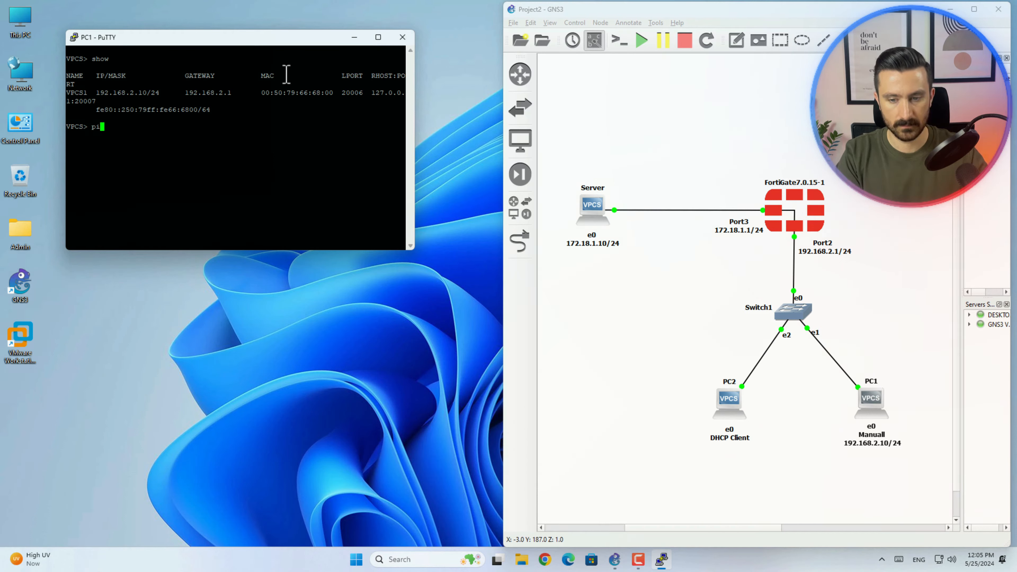
{"action": "type", "text": "ng 192.1"}
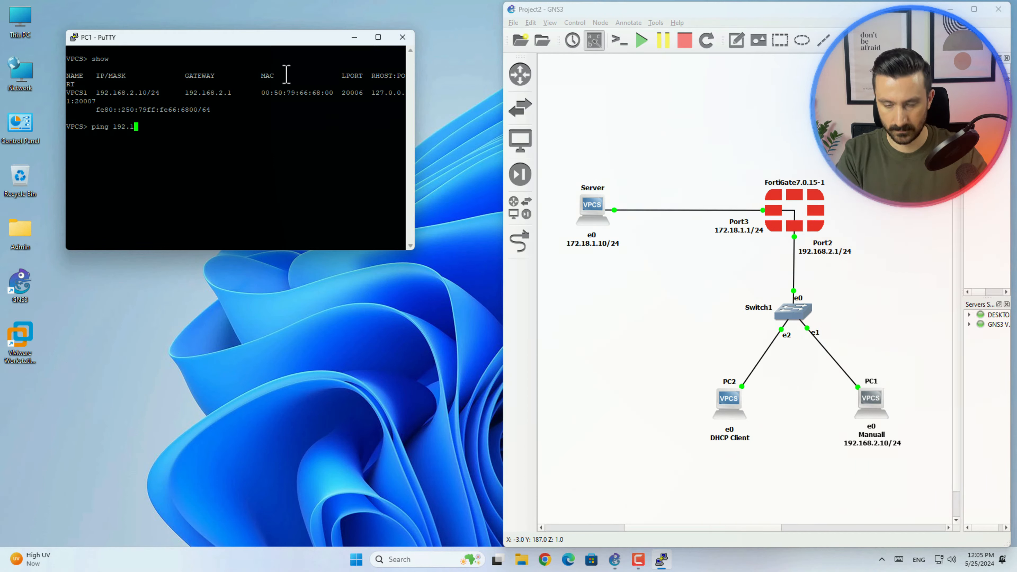
{"action": "type", "text": "68.2.1"}
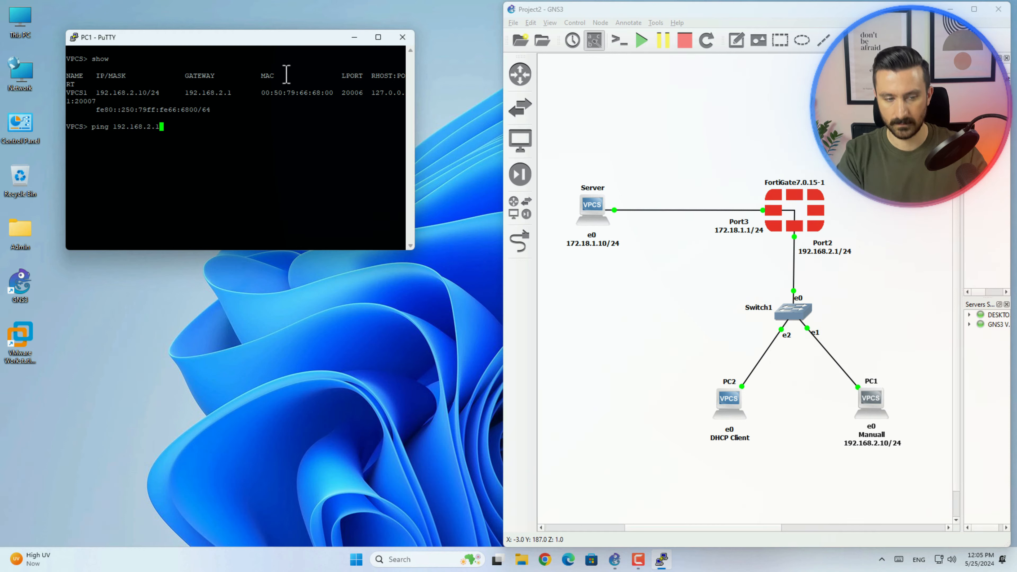
{"action": "key", "text": "Return"}
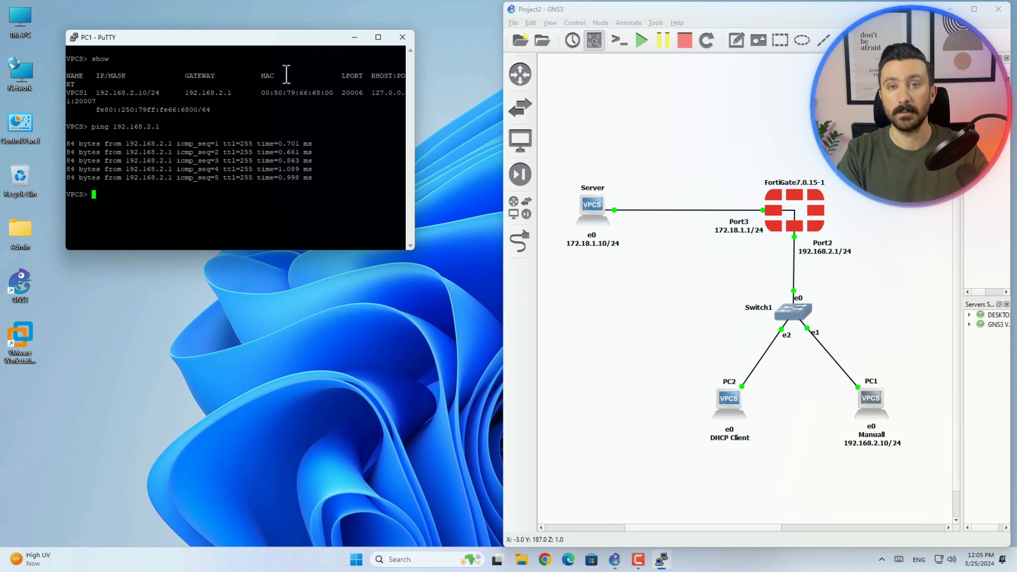
- Open PC2's console and stack it beneath PC1's console
{"action": "double_click", "coordinate": [731, 403]}
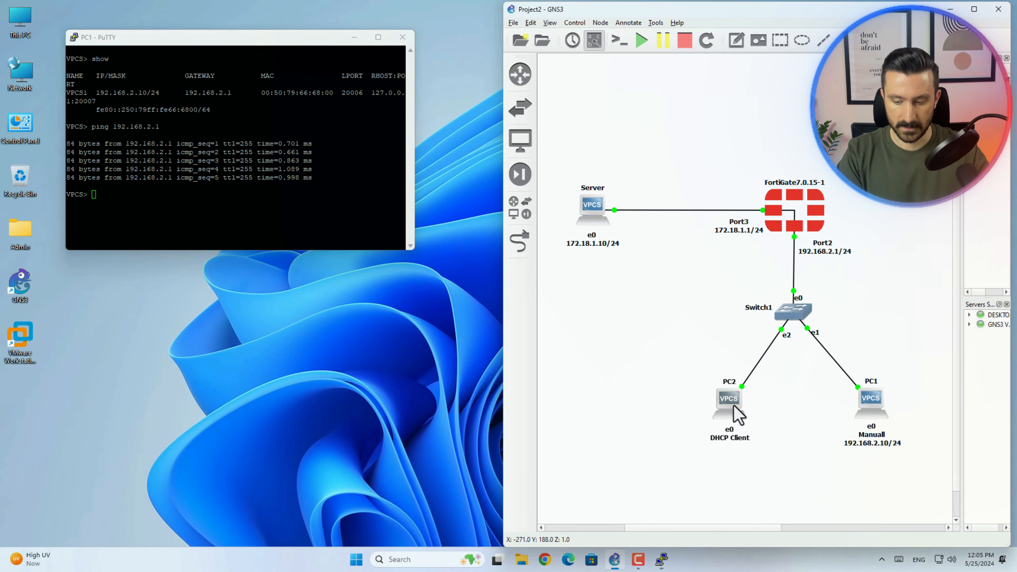
{"action": "left_click_drag", "start_coordinate": [352, 134], "coordinate": [250, 237]}
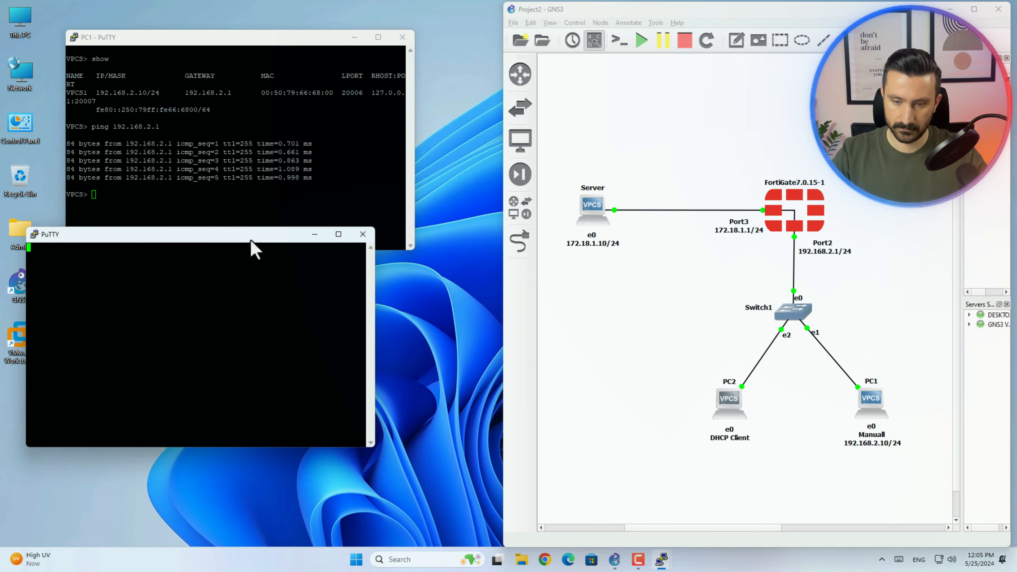
{"action": "left_click_drag", "start_coordinate": [315, 41], "coordinate": [302, 23]}
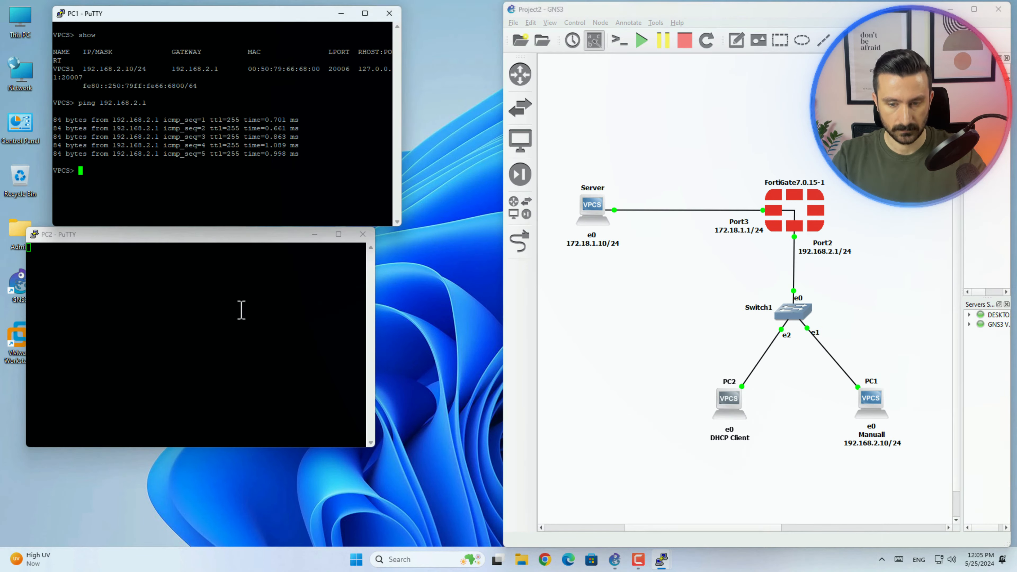
{"action": "left_click_drag", "start_coordinate": [247, 243], "coordinate": [272, 244]}
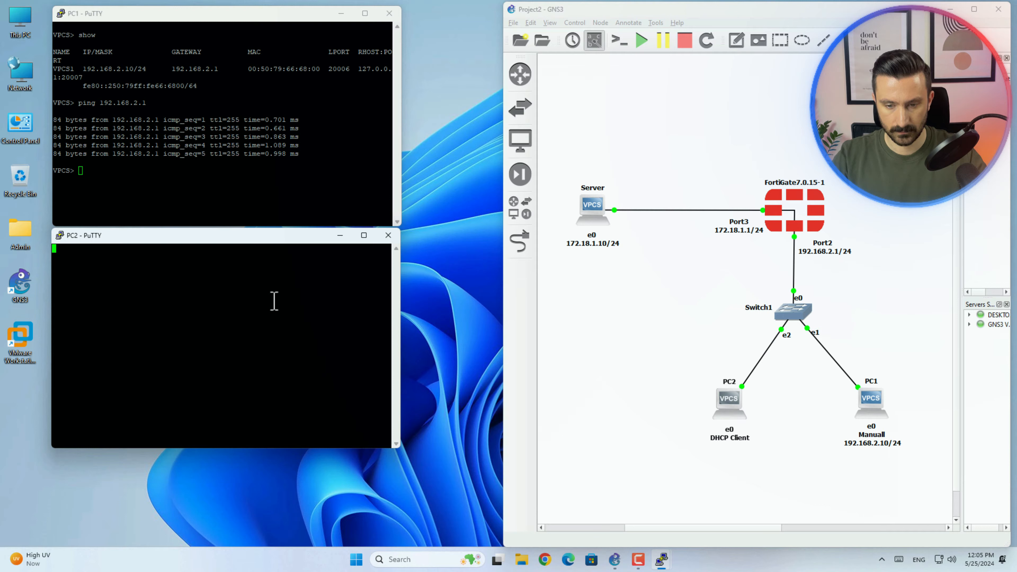
- Show PC2's DHCP address 192.168.2.100 and ping gateway 192.168.2.1 successfully
{"action": "key", "text": "Return"}
{"action": "type", "text": "show"}
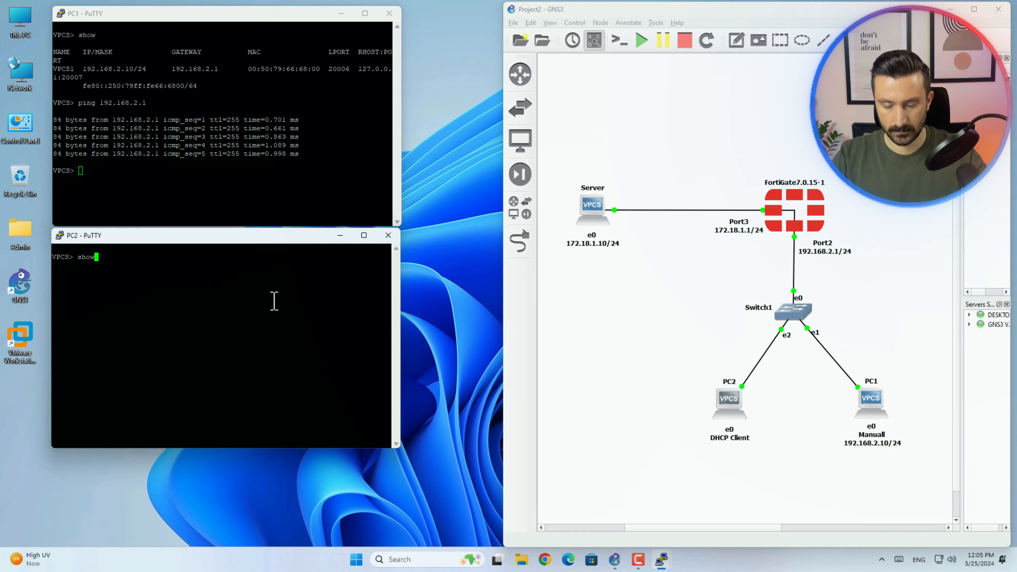
{"action": "key", "text": "Return"}
{"action": "type", "text": "pi"}
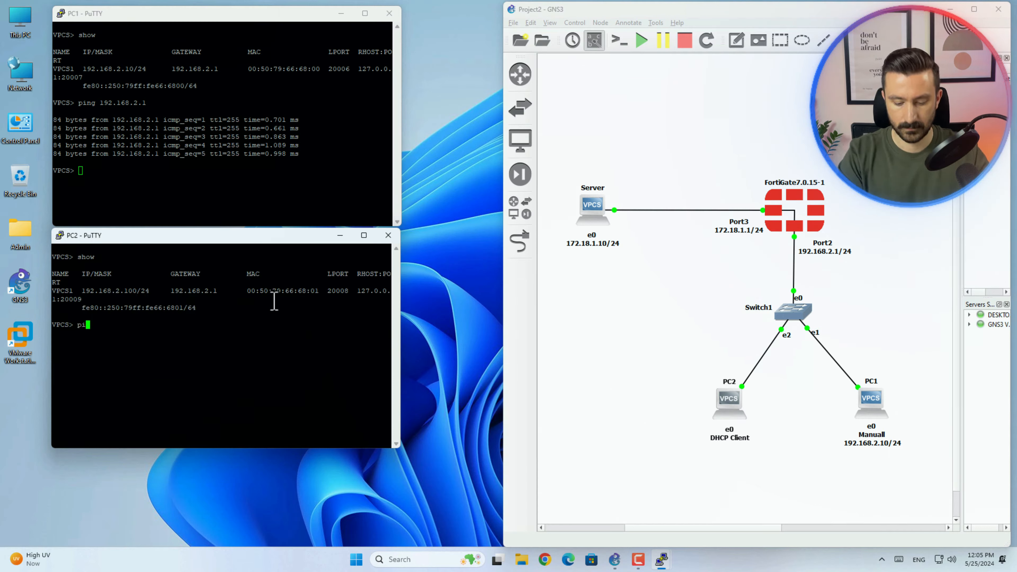
{"action": "type", "text": "ng 192.168"}
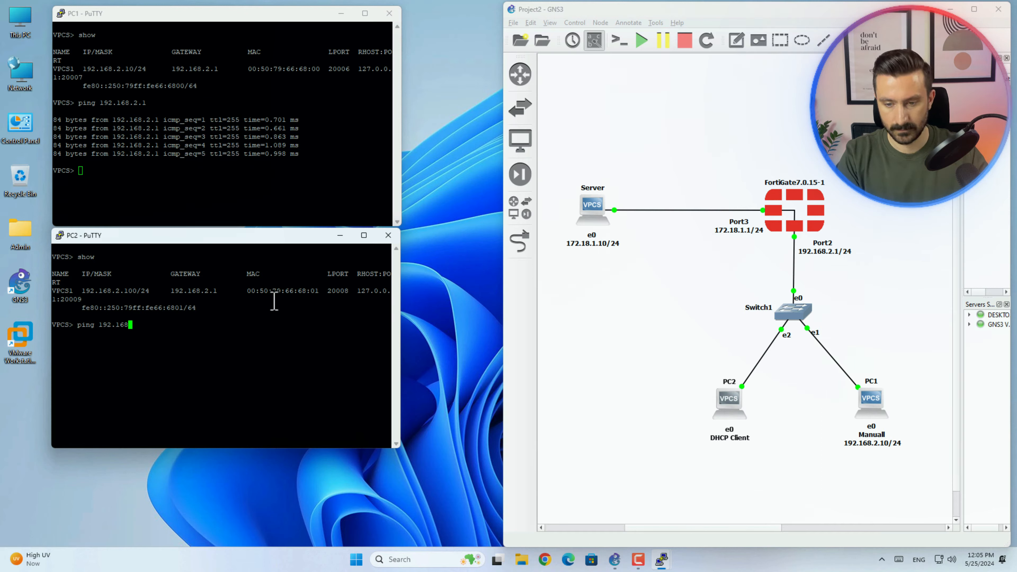
{"action": "type", "text": ".2.1"}
{"action": "key", "text": "Return"}
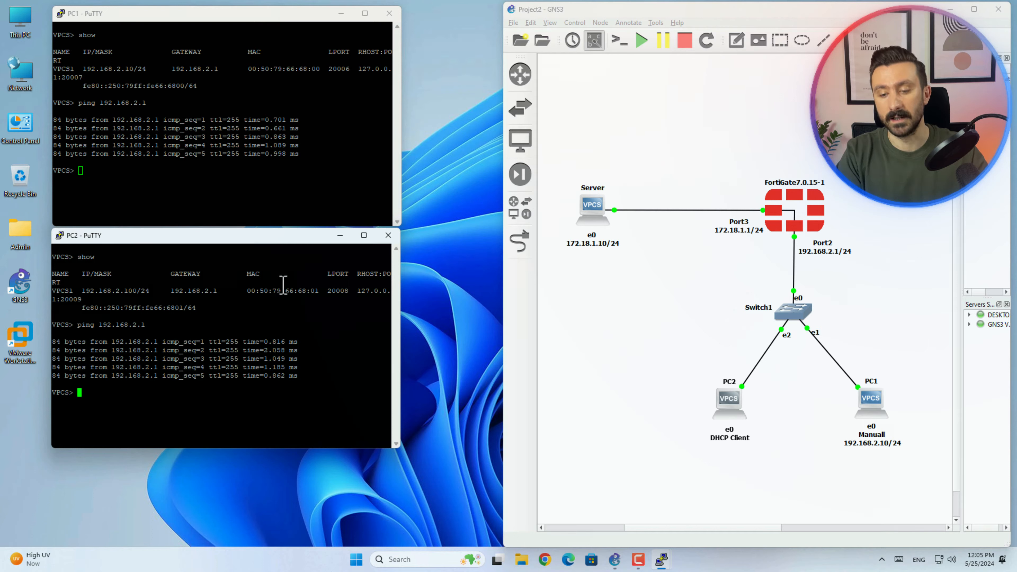
- Open the Server's console and place it at the bottom of the screen
{"action": "left_click_drag", "start_coordinate": [260, 240], "coordinate": [258, 202]}
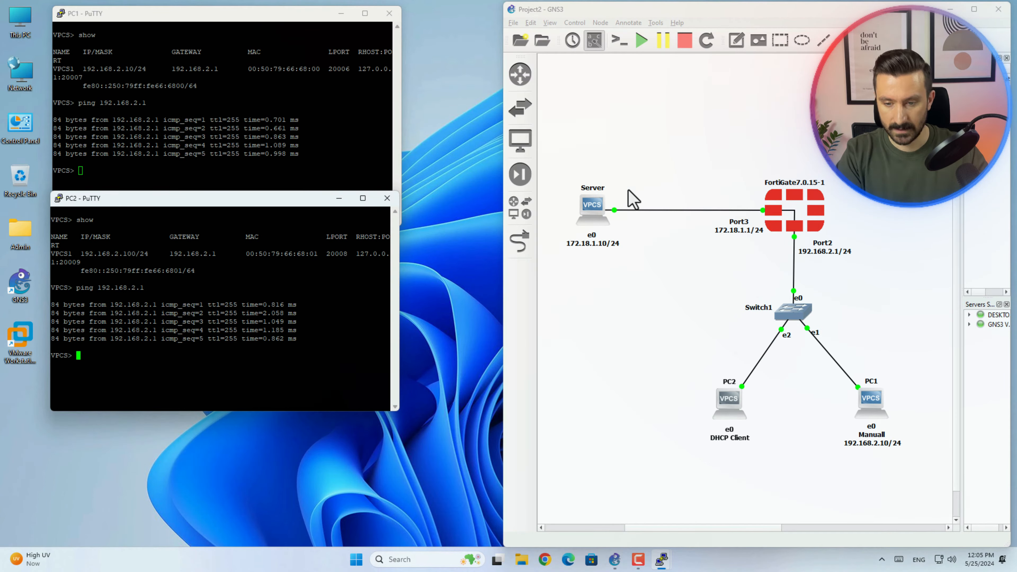
{"action": "double_click", "coordinate": [593, 206]}
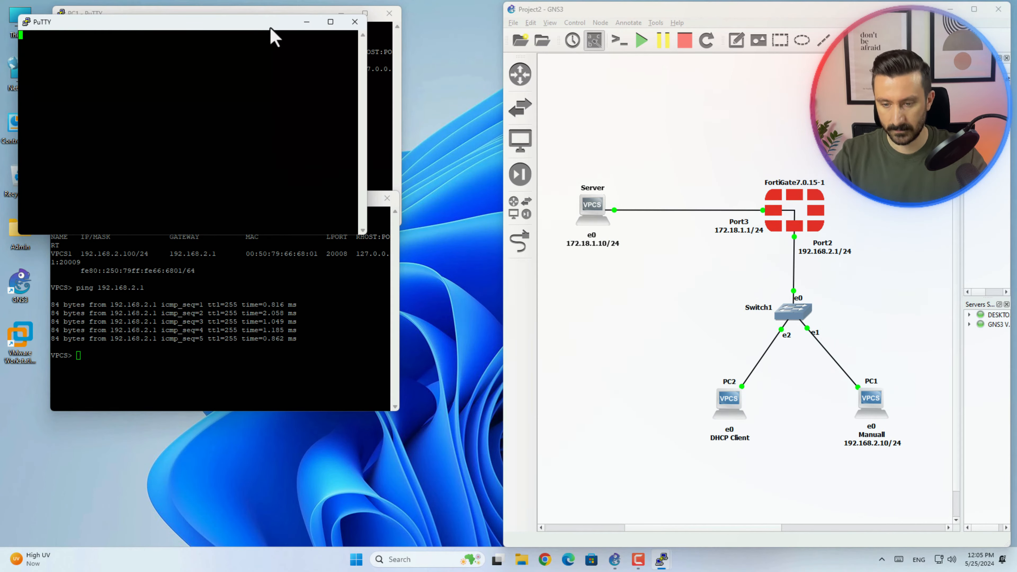
{"action": "left_click_drag", "start_coordinate": [270, 27], "coordinate": [294, 360]}
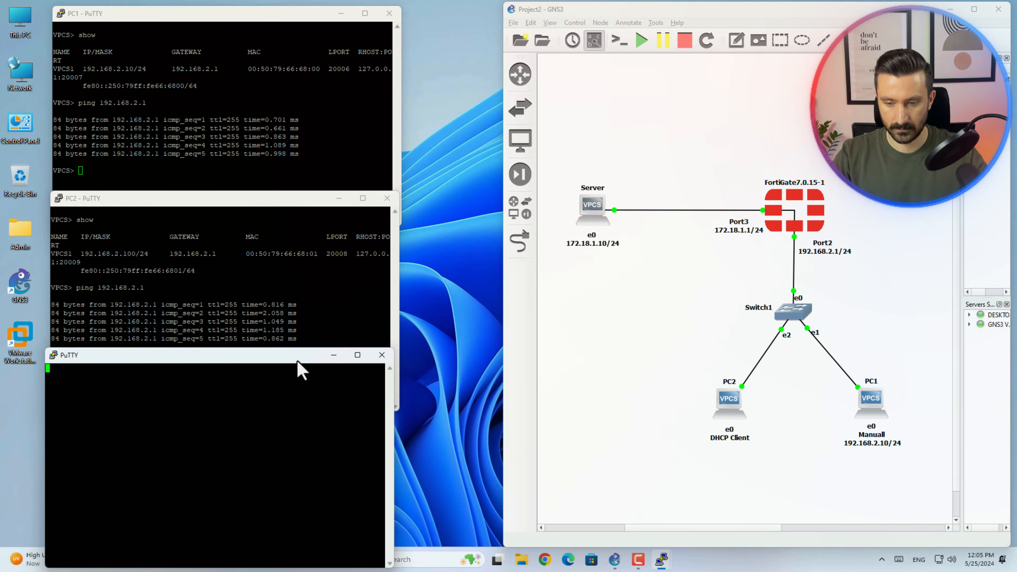
- Show the Server's 172.18.1.10 settings and ping the FortiGate at 172.18.1.1 successfully
{"action": "key", "text": "Return"}
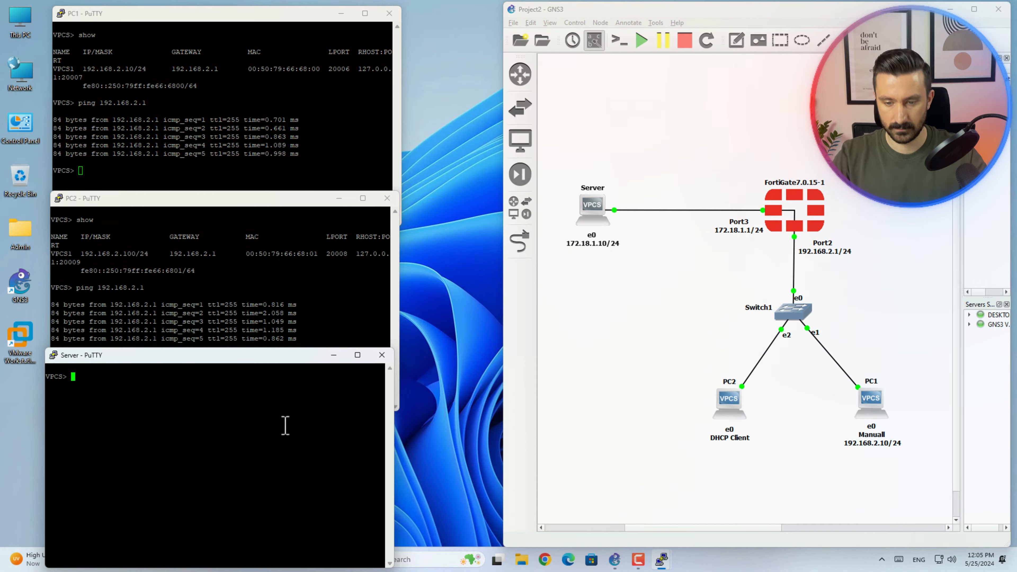
{"action": "type", "text": "show"}
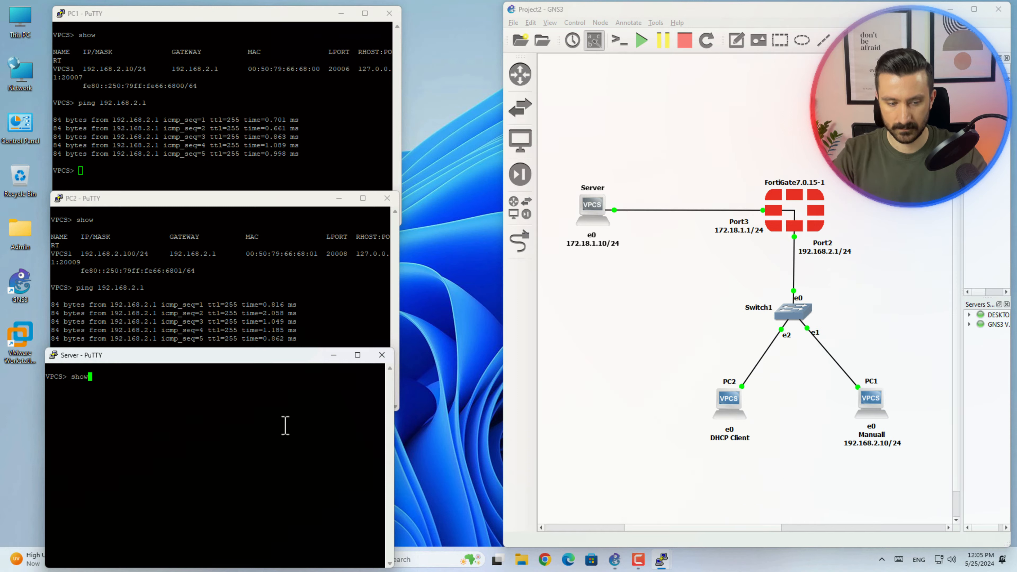
{"action": "key", "text": "Return"}
{"action": "type", "text": "pi"}
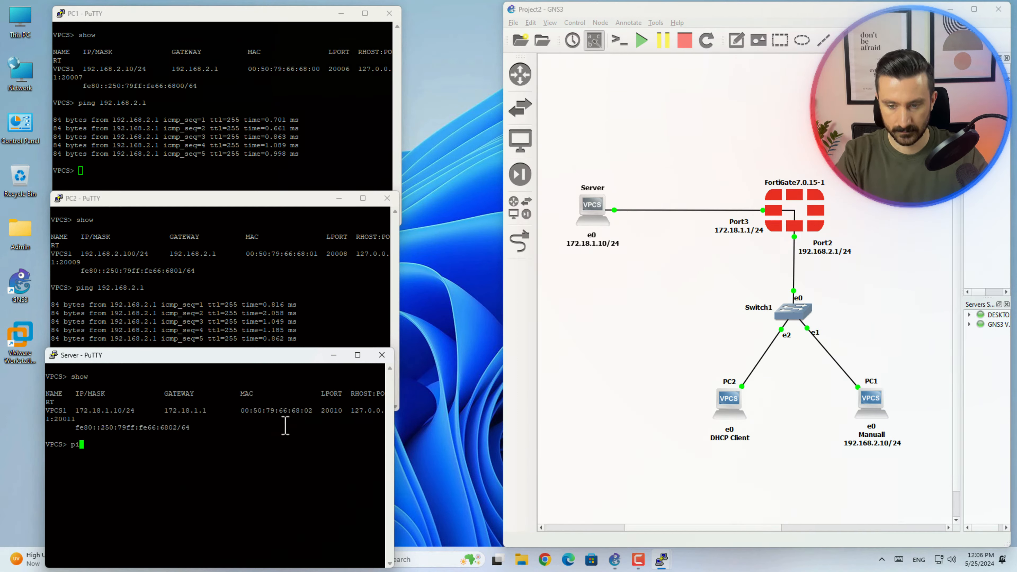
{"action": "type", "text": "ng 17"}
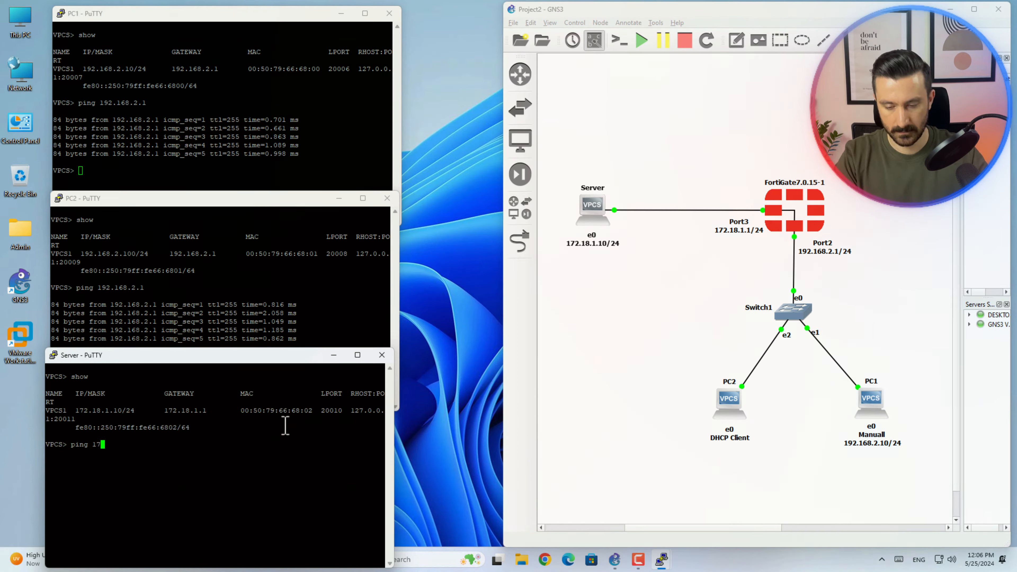
{"action": "type", "text": "2.18.1.1"}
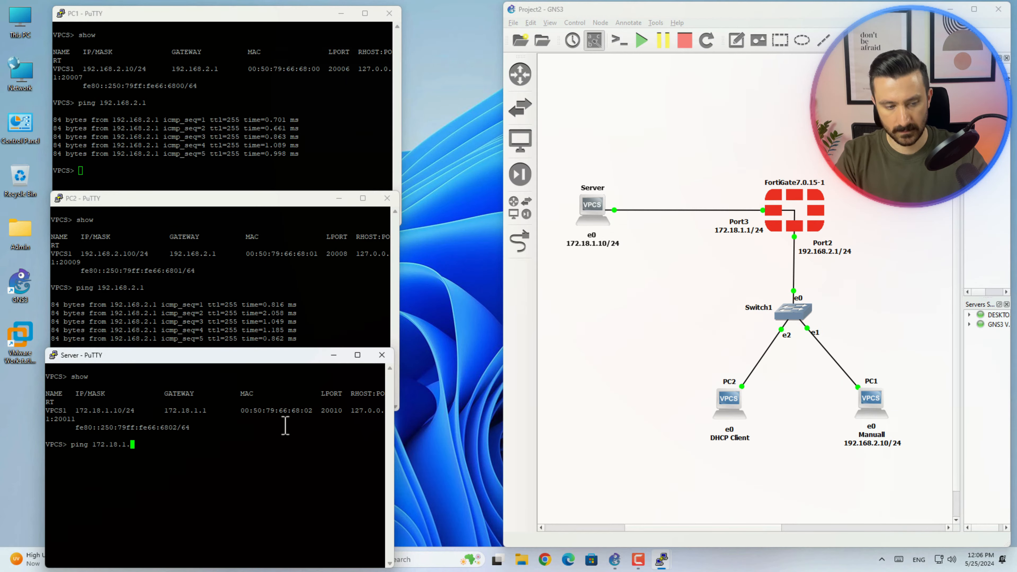
{"action": "key", "text": "Return"}
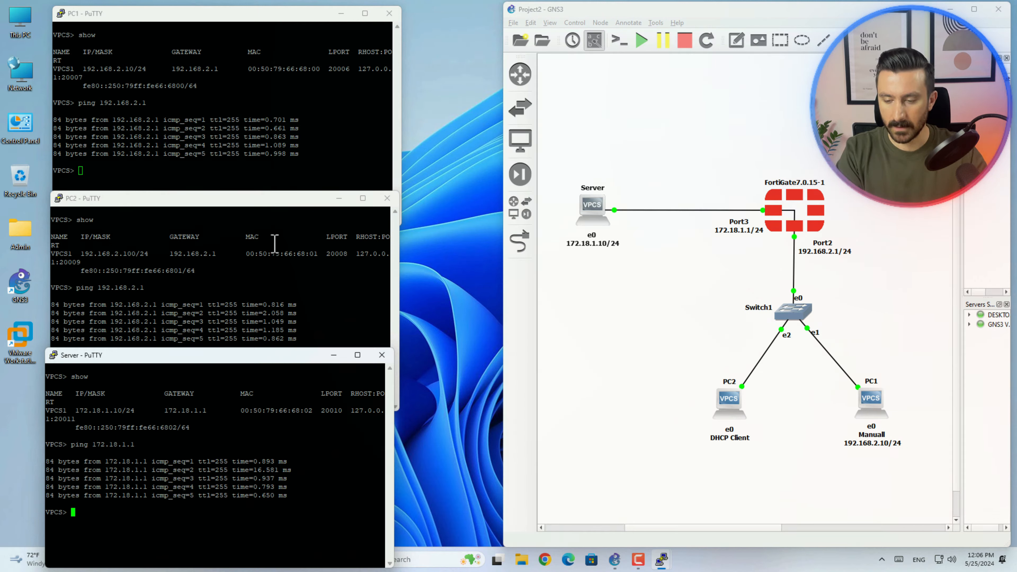
- Ping the server 172.18.1.10 from both PC1 and PC2 and observe the timeouts
{"action": "left_click", "coordinate": [272, 141]}
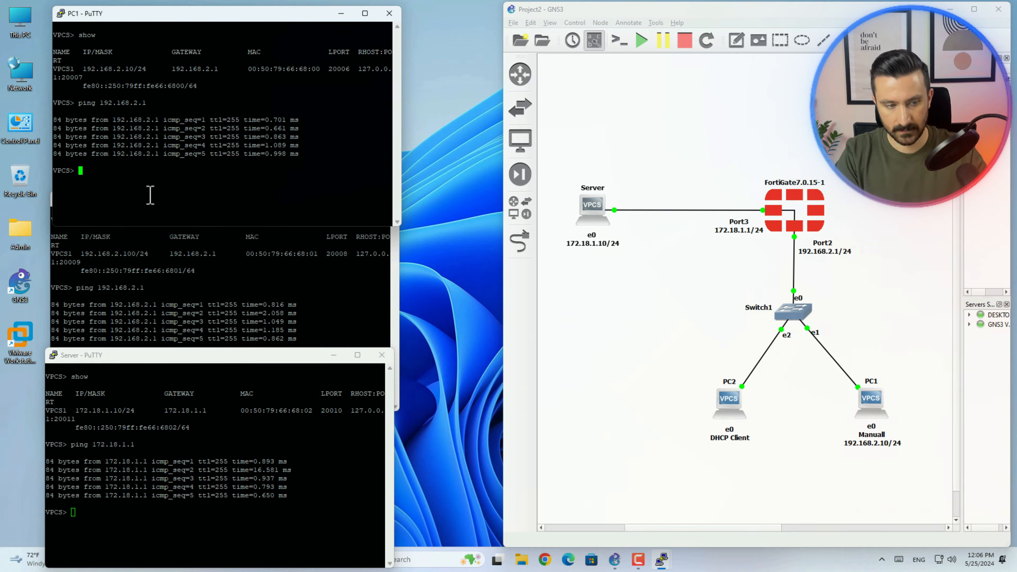
{"action": "type", "text": "ping "}
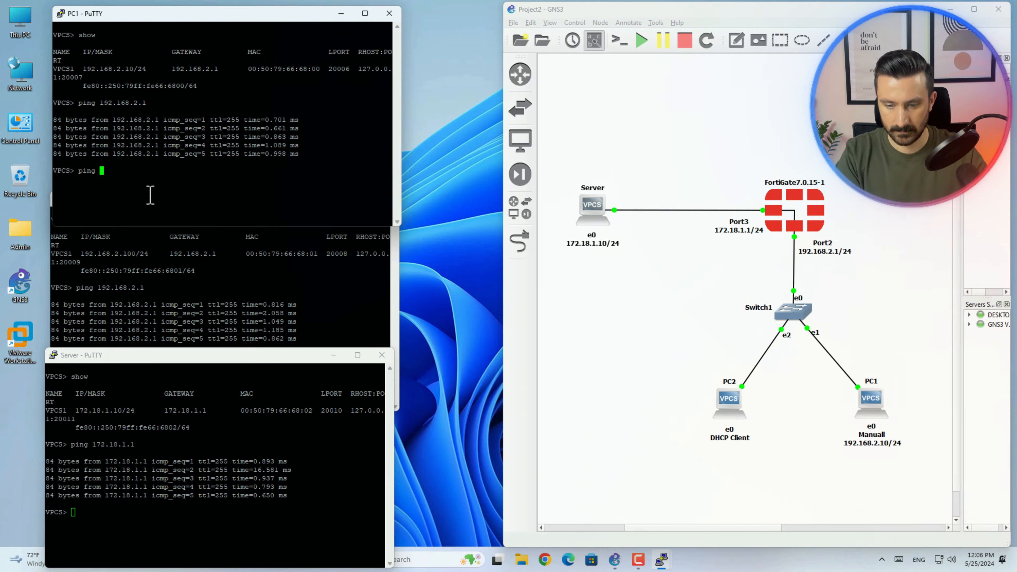
{"action": "type", "text": "172.18."}
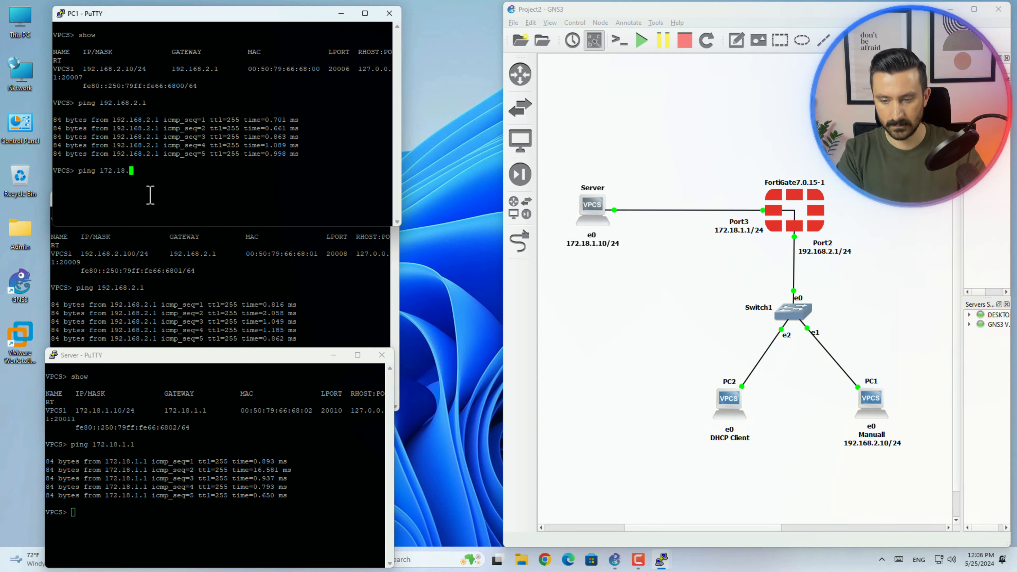
{"action": "type", "text": "1.10"}
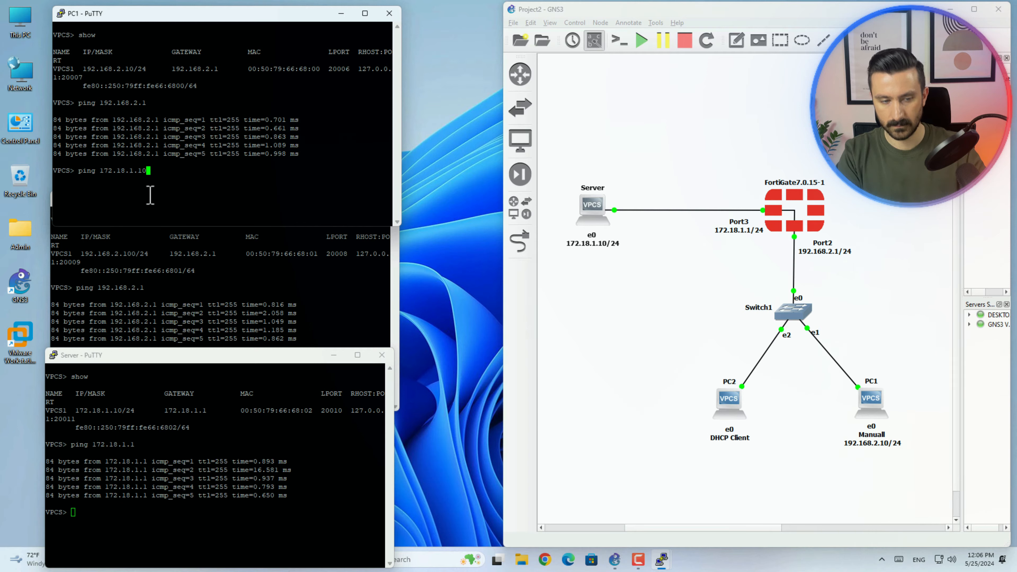
{"action": "key", "text": "Return"}
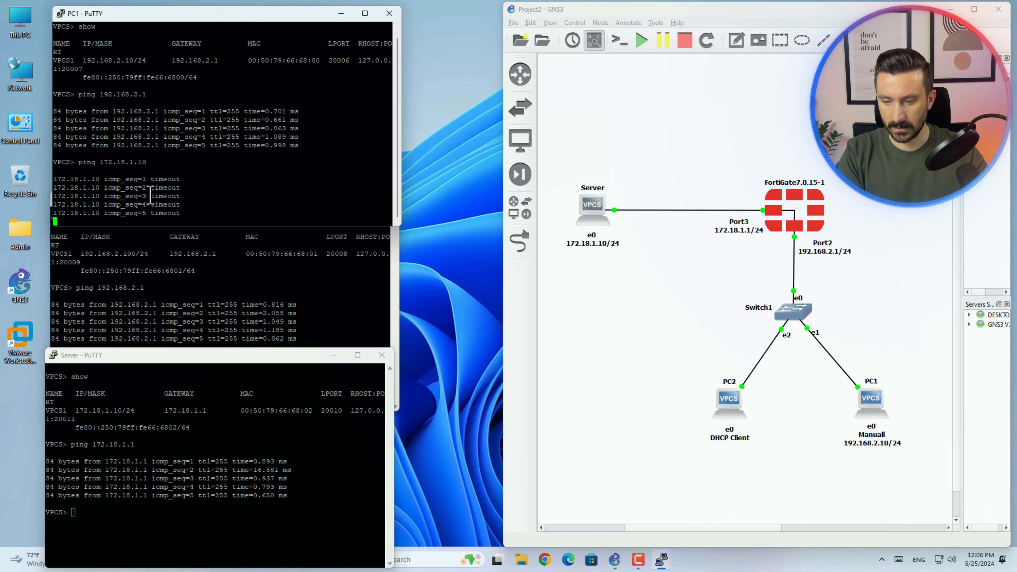
{"action": "left_click", "coordinate": [163, 284]}
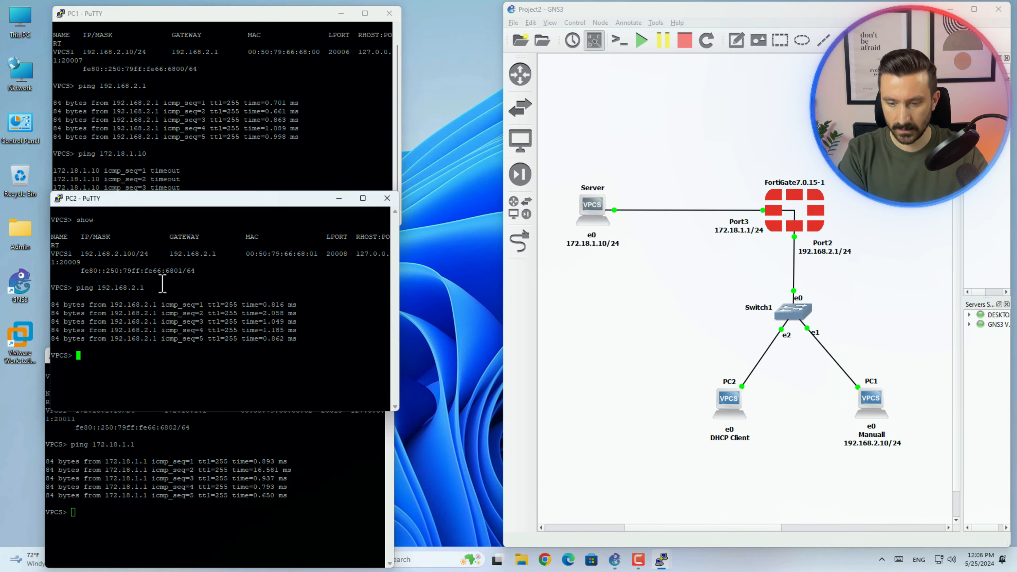
{"action": "type", "text": "pi"}
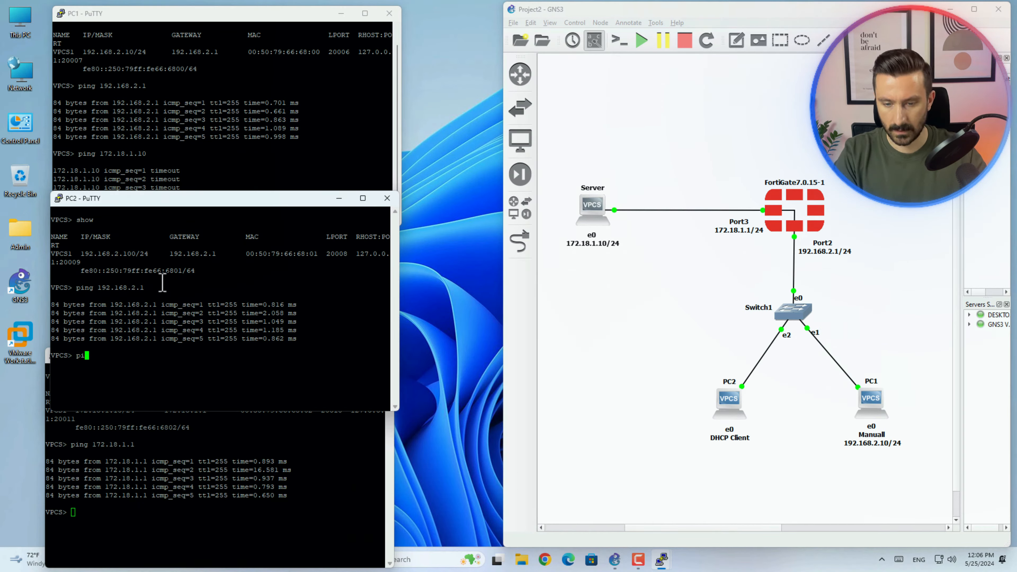
{"action": "type", "text": "ng "}
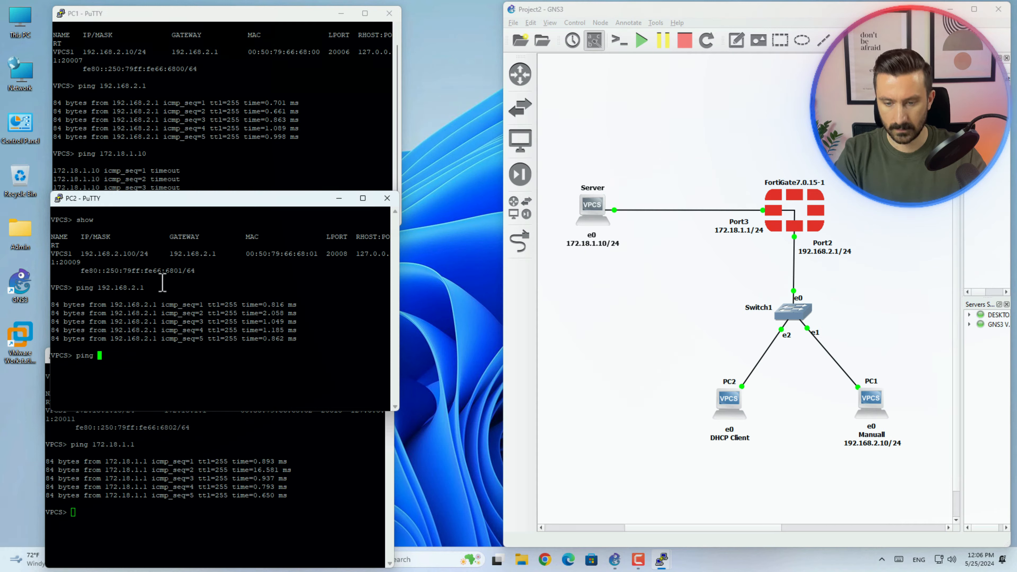
{"action": "type", "text": "172.18"}
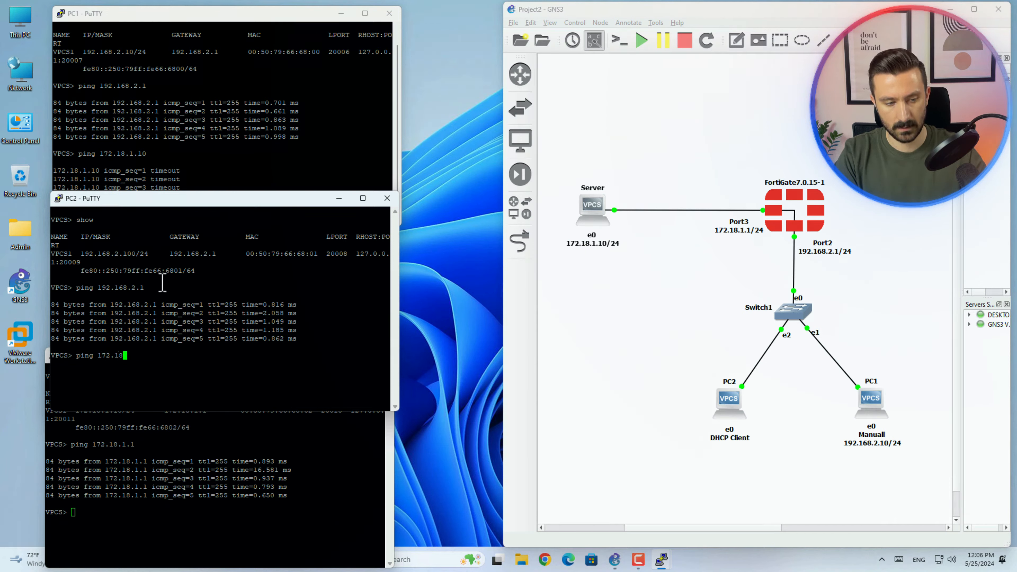
{"action": "type", "text": ".1.10"}
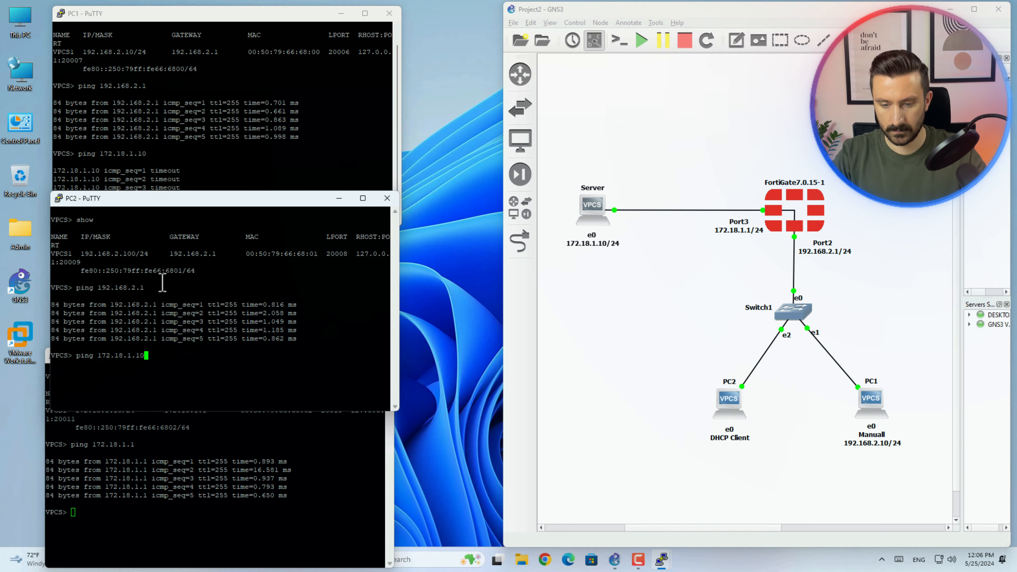
{"action": "key", "text": "Return"}
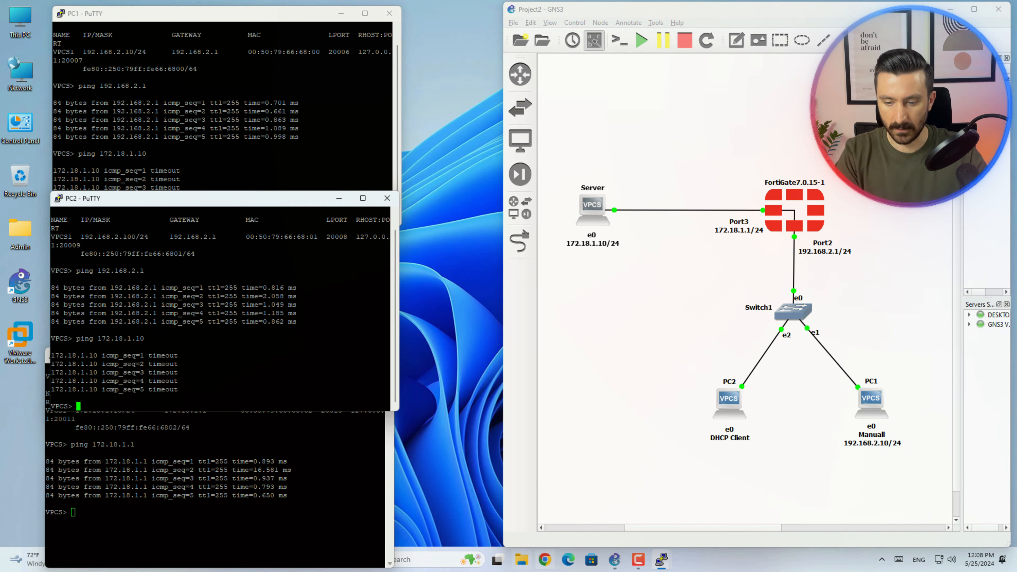
{"action": "left_click", "coordinate": [545, 557]}
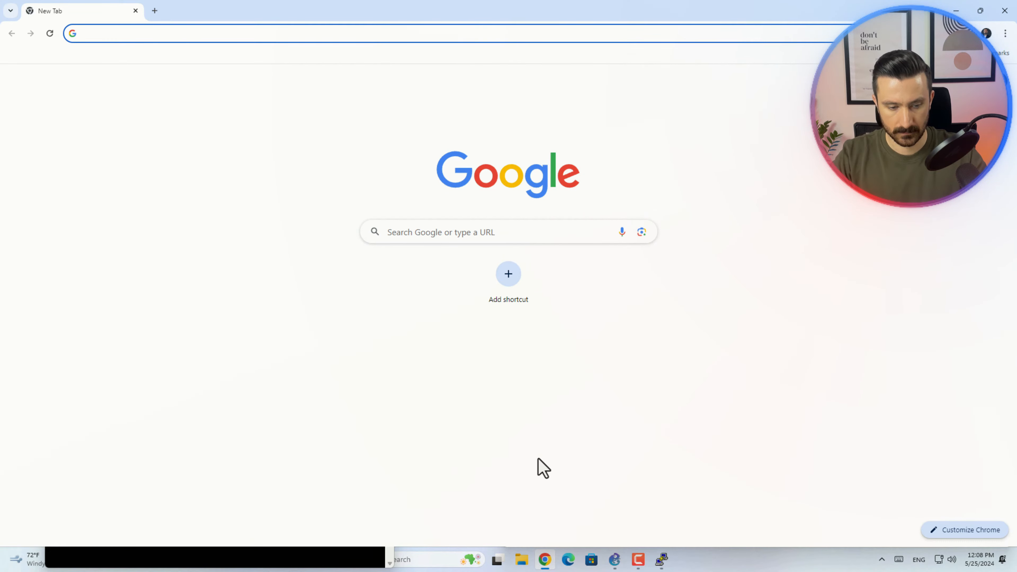
- Log in to the FortiGate at 192.168.10.1 with the administrator credentials and defer initial setup
{"action": "type", "text": "192.168.10.1"}
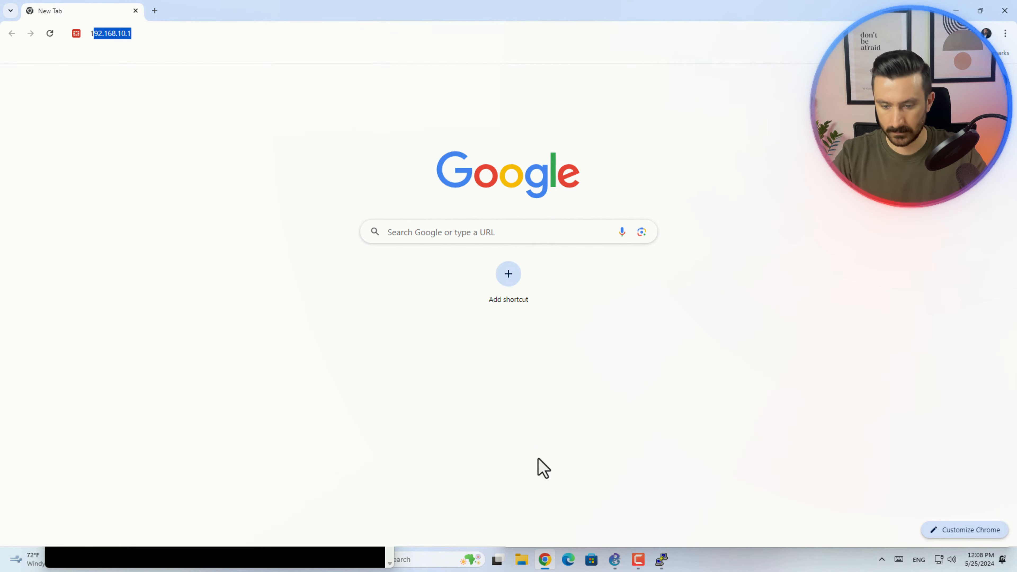
{"action": "key", "text": "Return"}
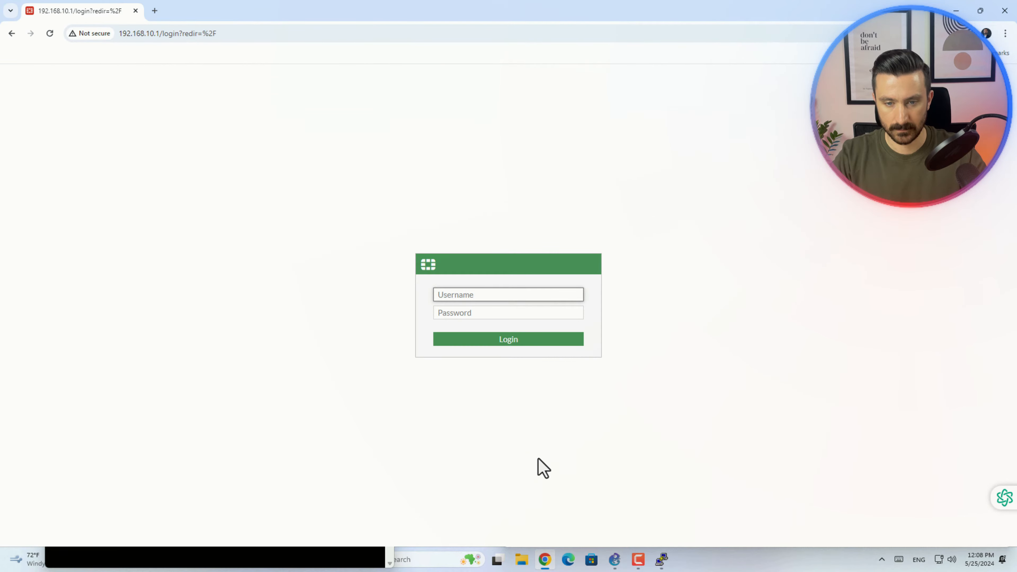
{"action": "type", "text": "admin"}
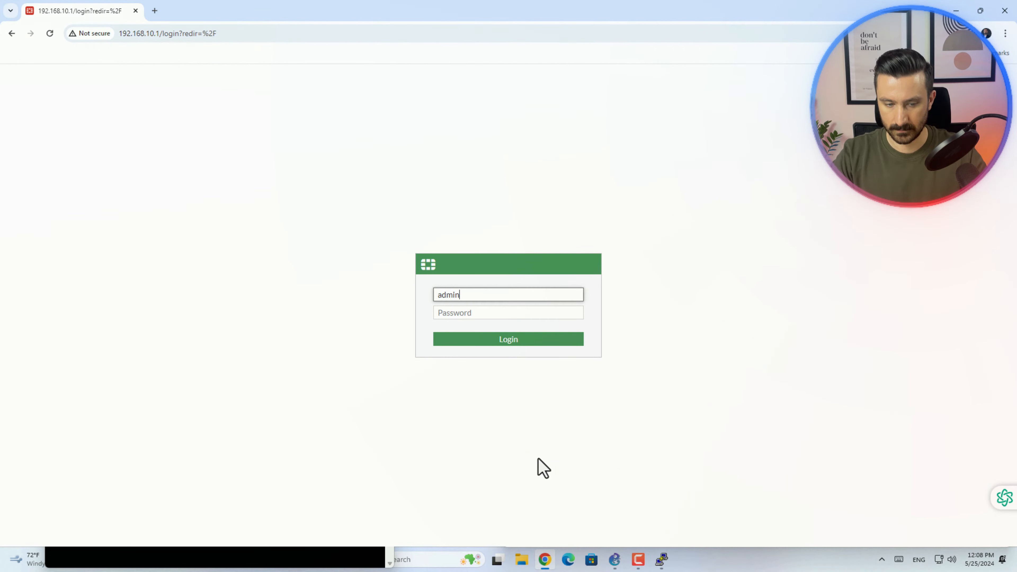
{"action": "key", "text": "Tab"}
{"action": "type", "text": "******"}
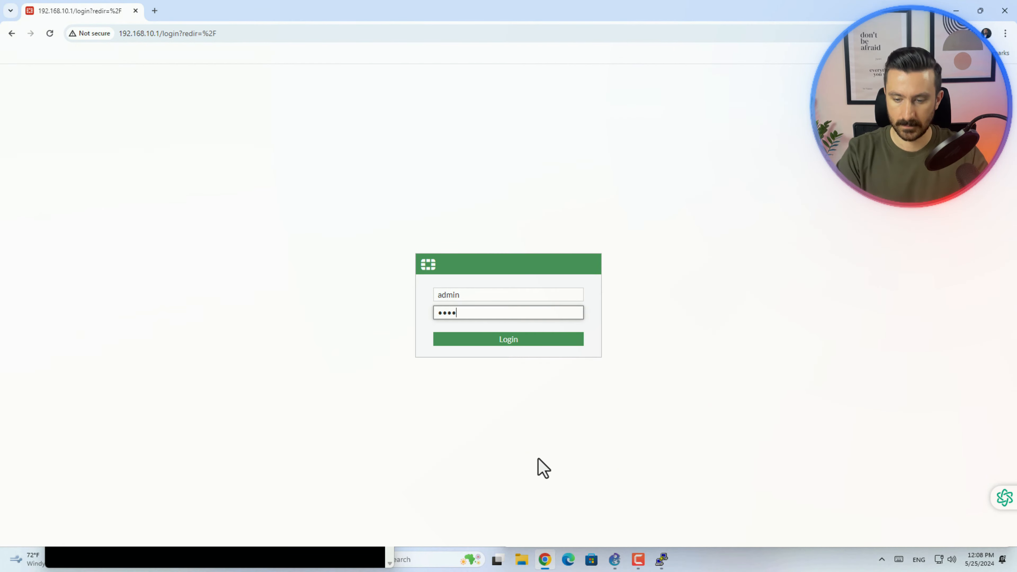
{"action": "key", "text": "Return"}
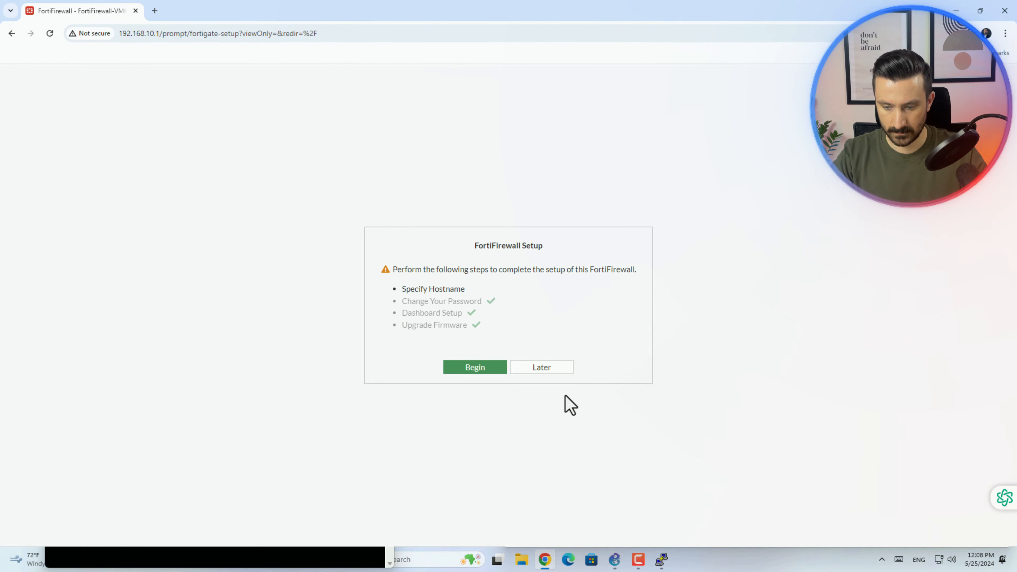
{"action": "left_click", "coordinate": [600, 191]}
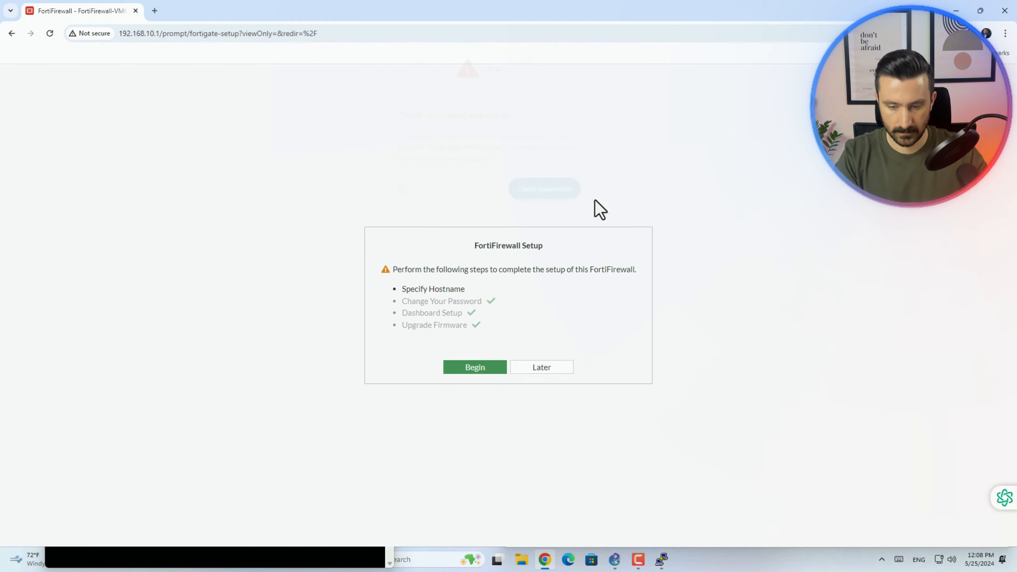
{"action": "left_click", "coordinate": [547, 370]}
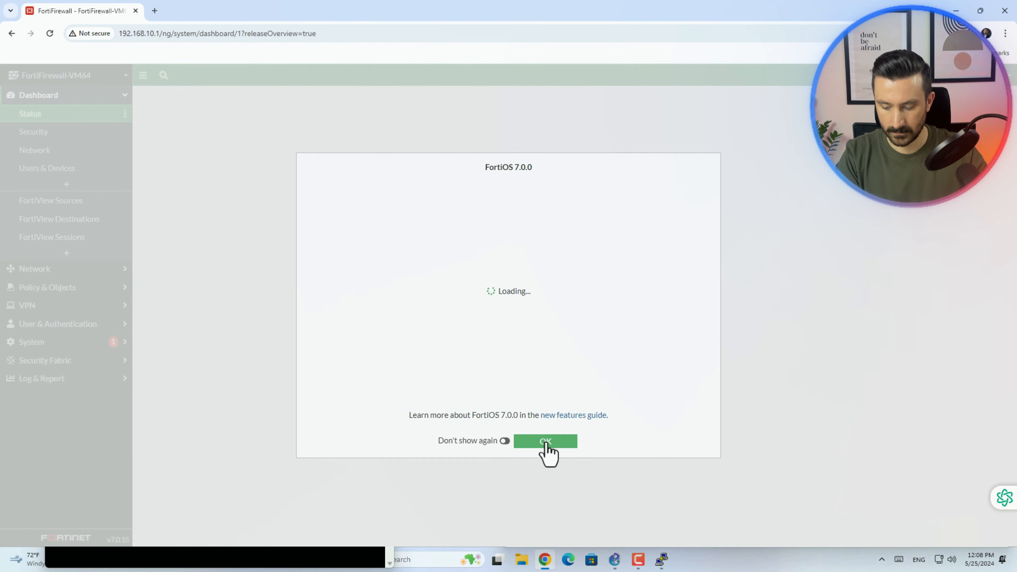
- Dock the FortiGate UI on the left half and open the Implicit Deny firewall policy
{"action": "left_click", "coordinate": [545, 442]}
{"action": "left_click_drag", "start_coordinate": [805, 23], "coordinate": [274, 24]}
{"action": "left_click_drag", "start_coordinate": [274, 24], "coordinate": [0, 120]}
{"action": "left_click", "coordinate": [48, 287]}
{"action": "left_click", "coordinate": [75, 152]}
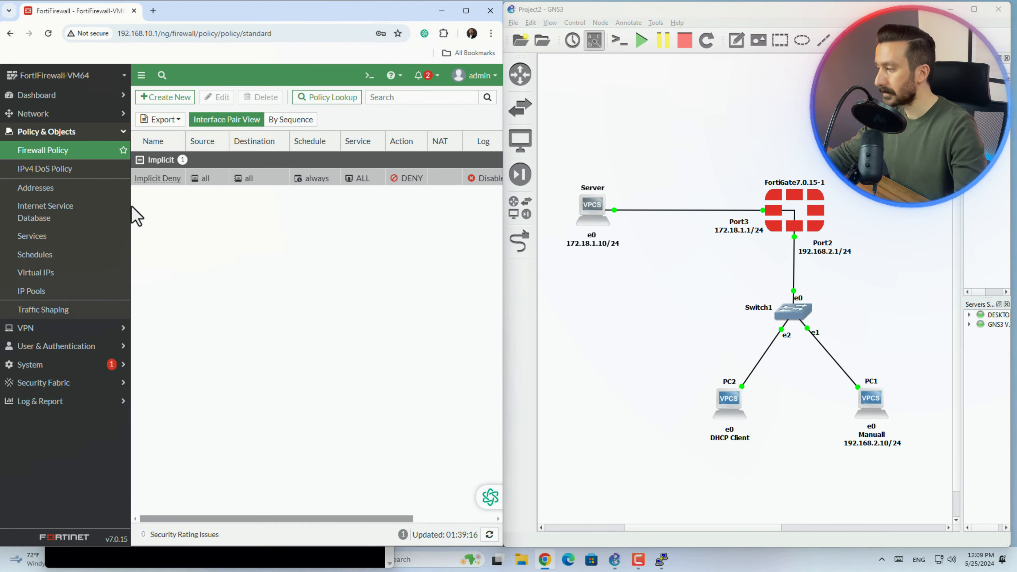
{"action": "left_click_drag", "start_coordinate": [287, 519], "coordinate": [245, 511]}
{"action": "double_click", "coordinate": [161, 180]}
- Review the Implicit Deny rule's interface and source settings, then cancel without changes
{"action": "left_click_drag", "start_coordinate": [141, 147], "coordinate": [206, 148]}
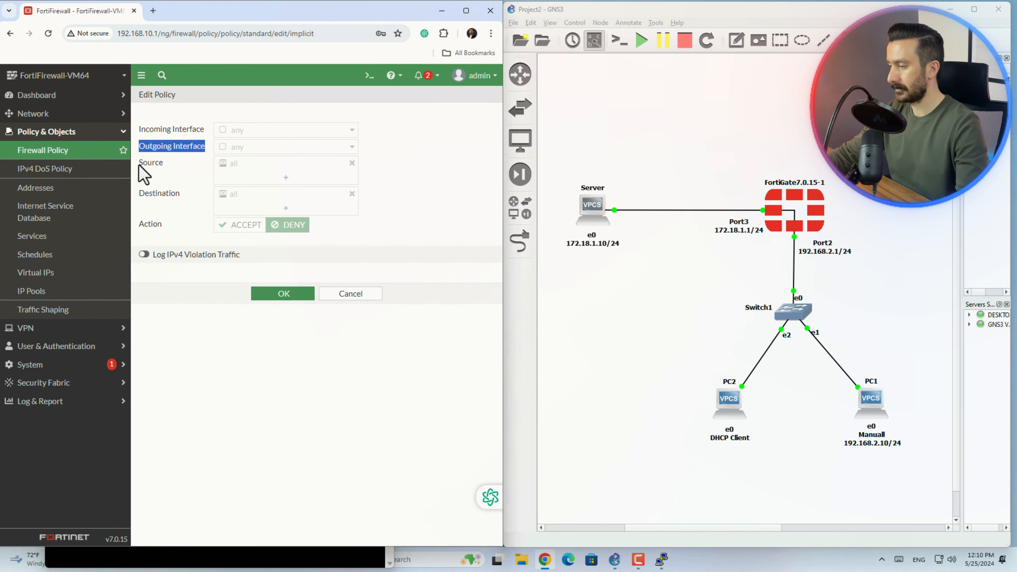
{"action": "left_click_drag", "start_coordinate": [139, 162], "coordinate": [181, 194]}
{"action": "left_click", "coordinate": [355, 292]}
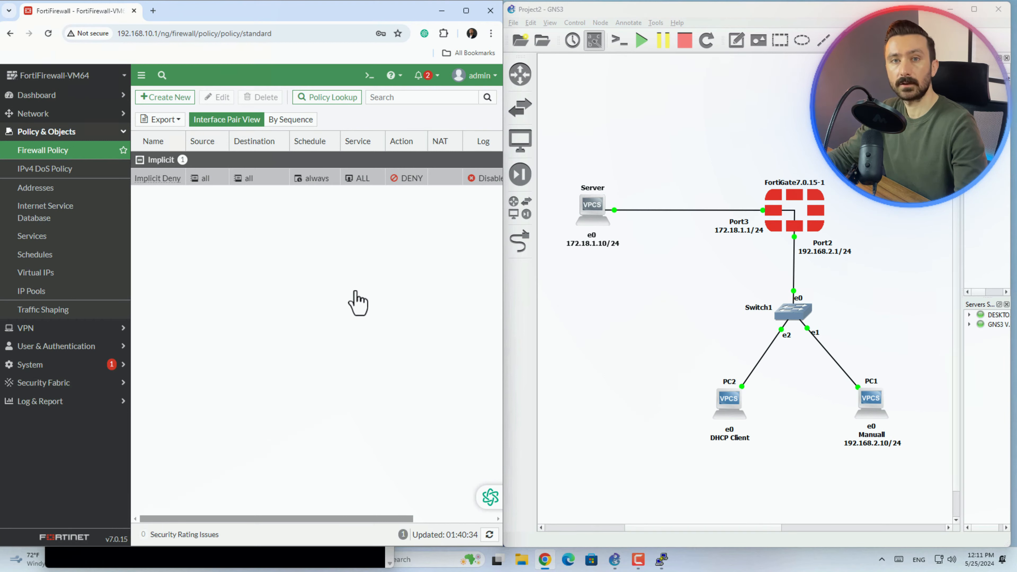
- Start a new policy 'LNA_Server' from Local Network (port2) to Server (port3)
{"action": "left_click", "coordinate": [182, 99]}
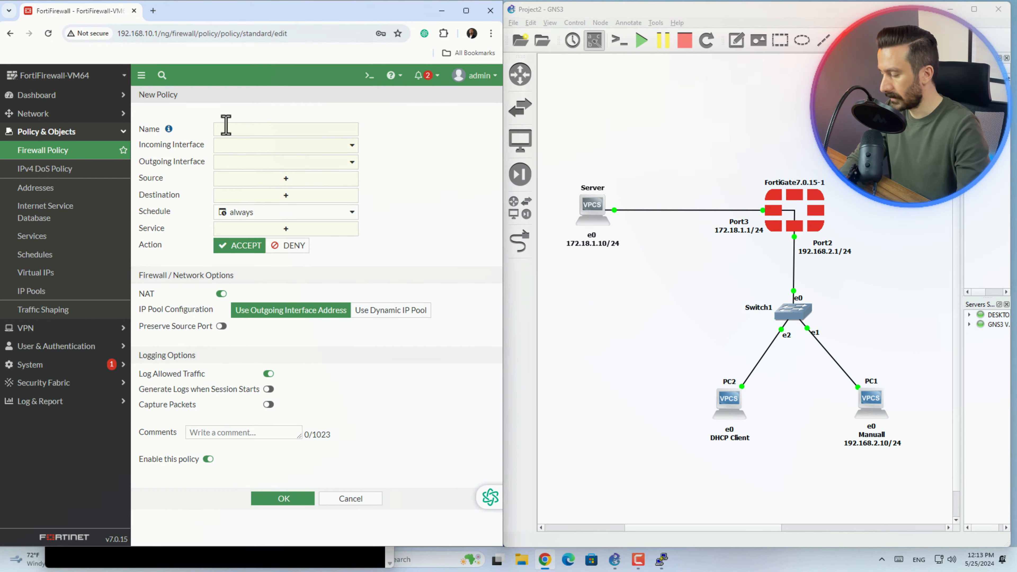
{"action": "left_click", "coordinate": [230, 128]}
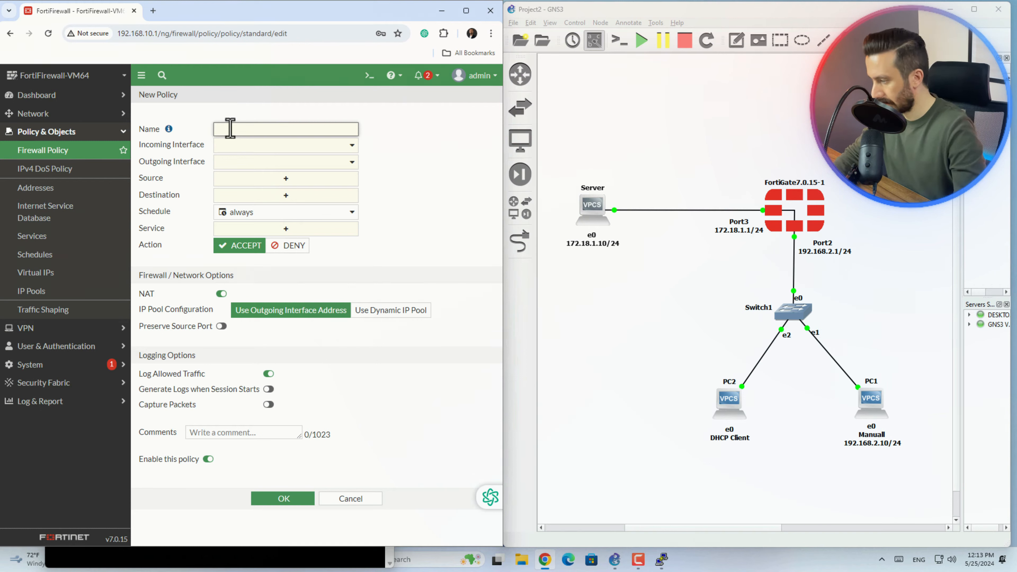
{"action": "type", "text": "LN"}
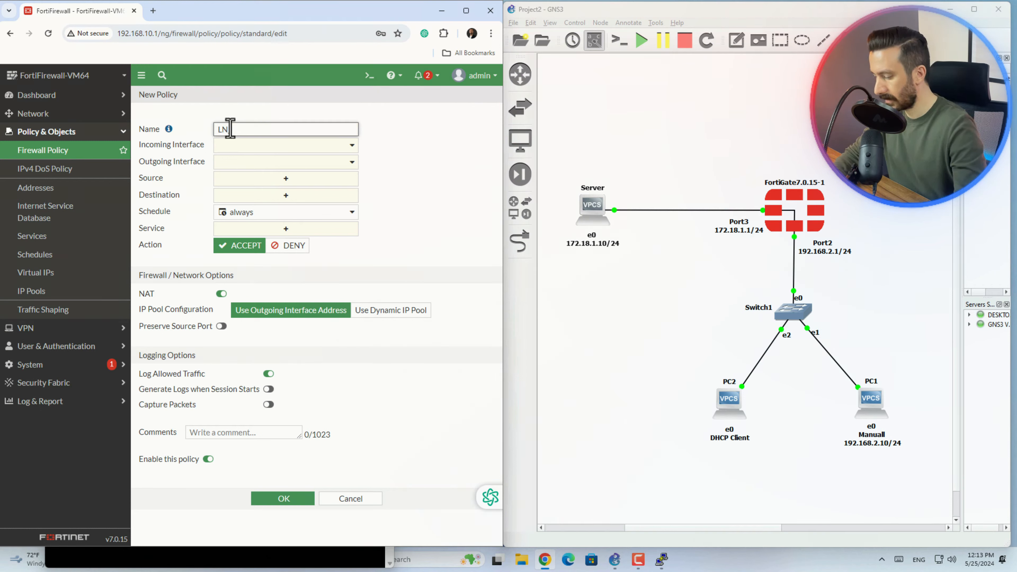
{"action": "type", "text": "A"}
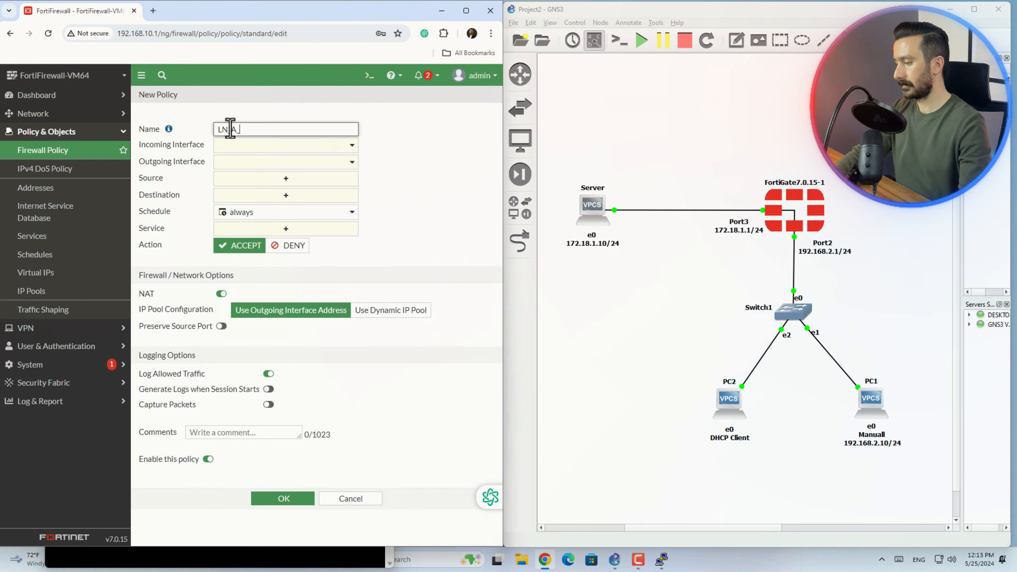
{"action": "type", "text": "_Server"}
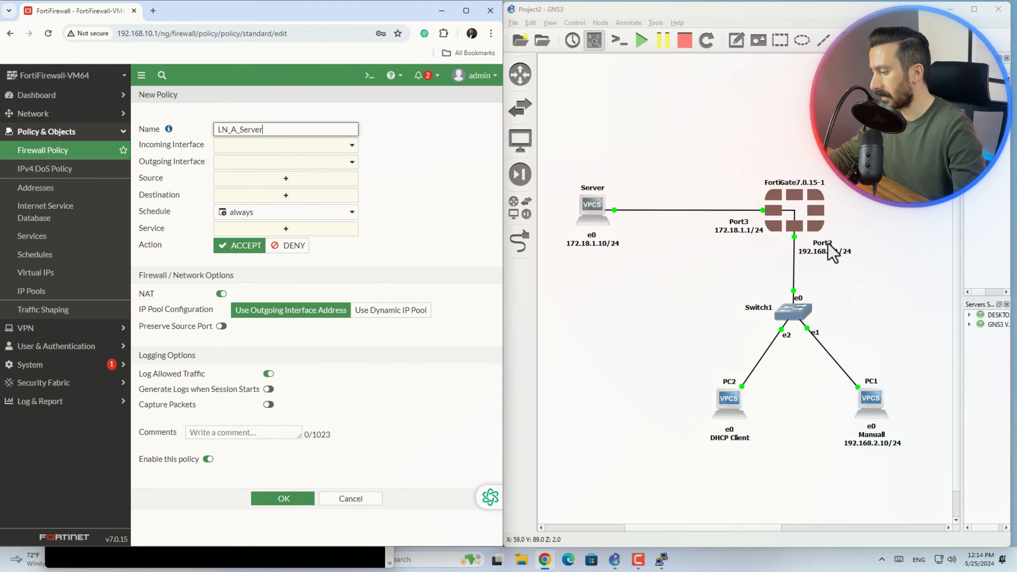
{"action": "left_click", "coordinate": [332, 146]}
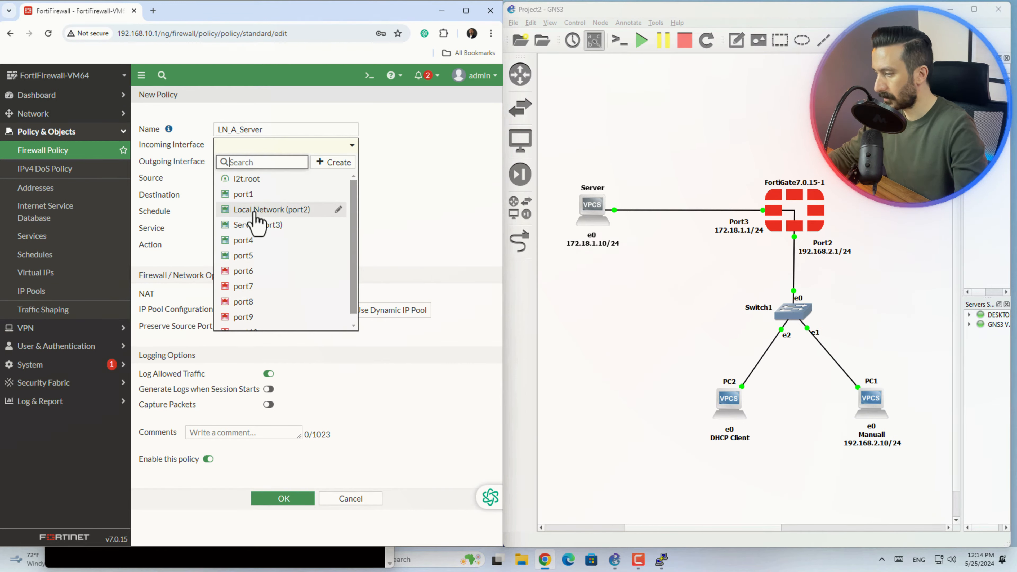
{"action": "left_click", "coordinate": [296, 209]}
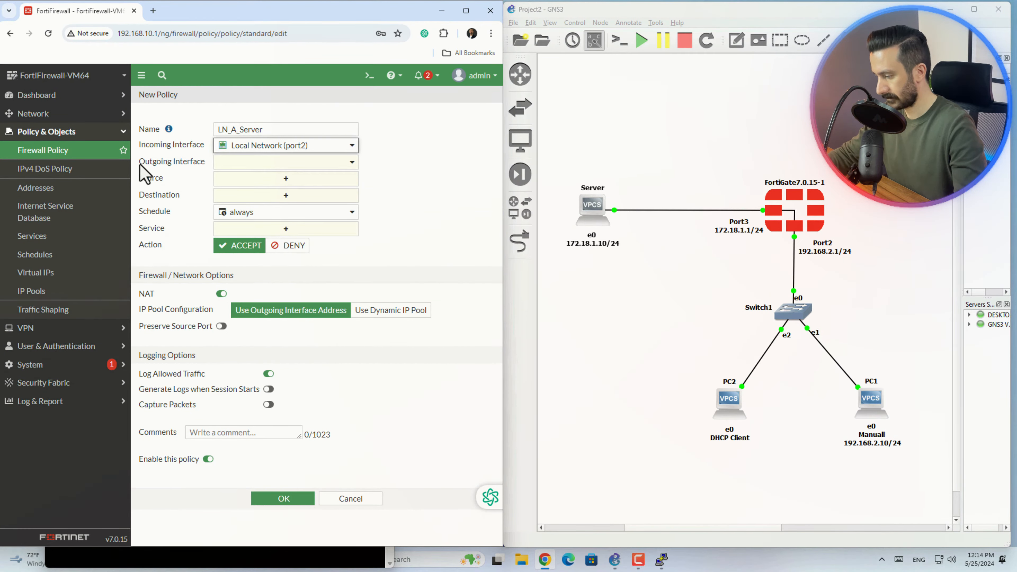
{"action": "left_click_drag", "start_coordinate": [140, 165], "coordinate": [152, 165]}
{"action": "left_click", "coordinate": [286, 162]}
{"action": "left_click", "coordinate": [272, 240]}
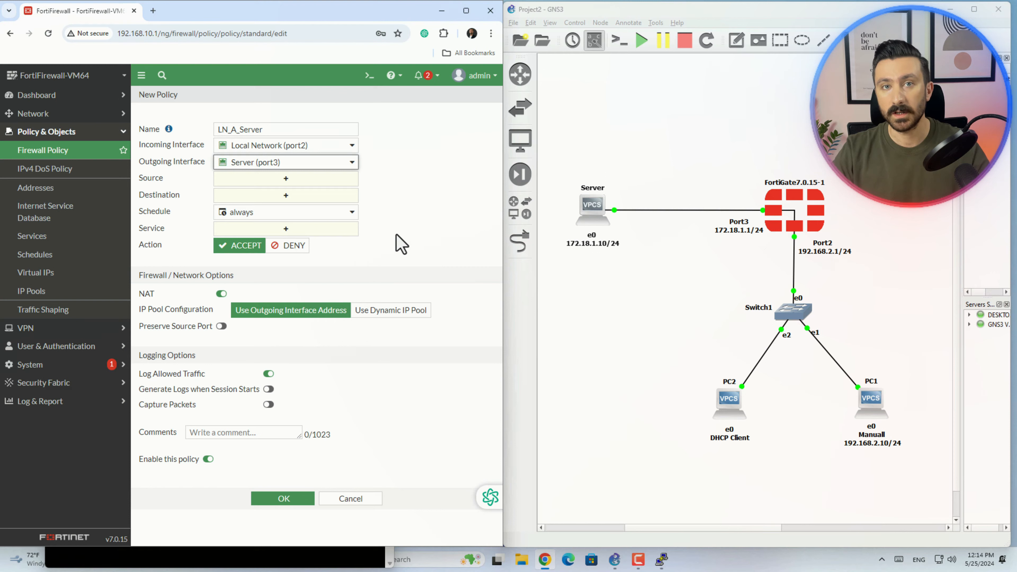
- Set the policy's source address to all
{"action": "left_click", "coordinate": [285, 179]}
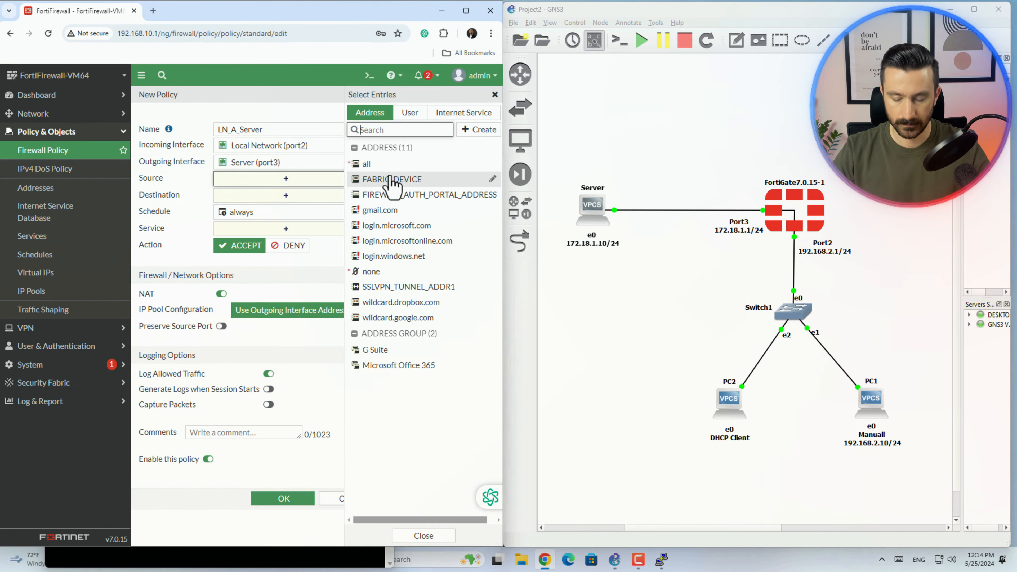
{"action": "left_click", "coordinate": [391, 165]}
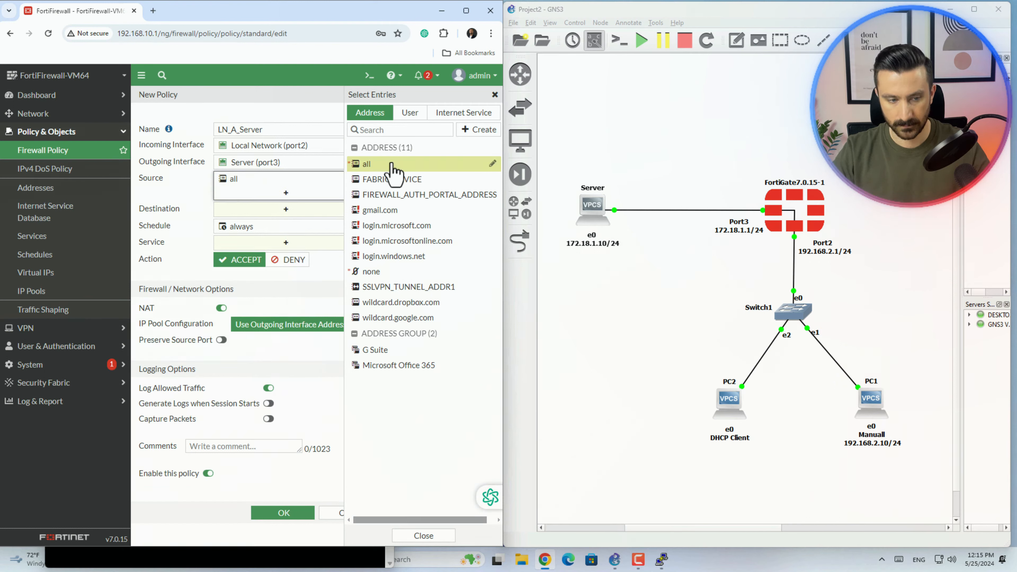
{"action": "left_click", "coordinate": [302, 112]}
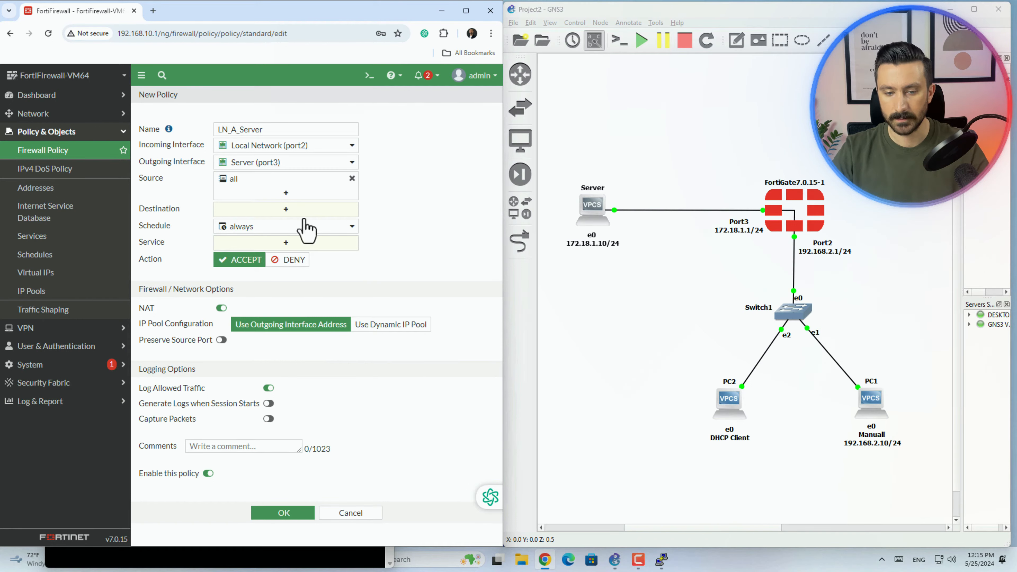
{"action": "left_click", "coordinate": [274, 189]}
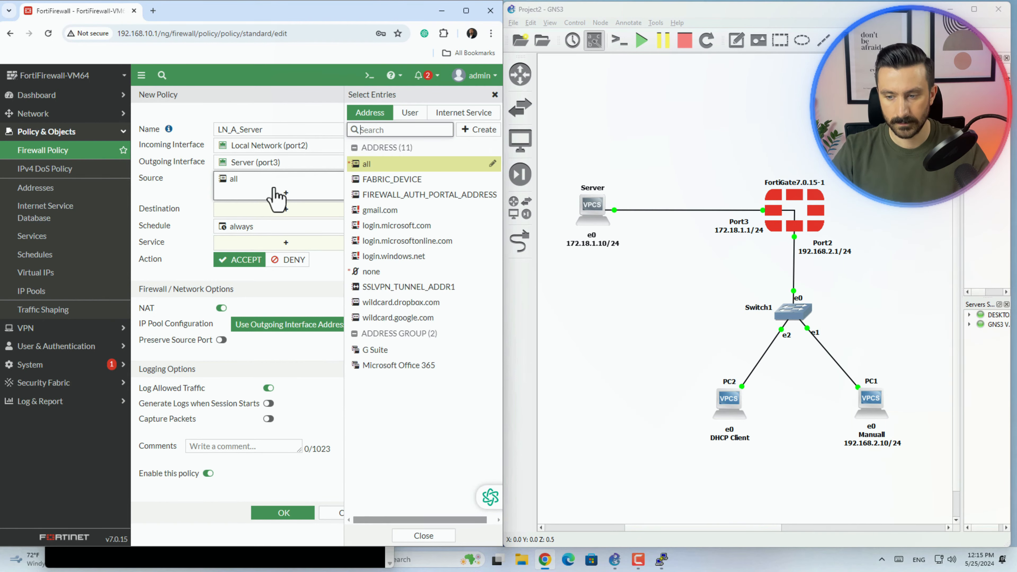
- Create a new address object named 'Local Network' from the source entry list
{"action": "left_click", "coordinate": [482, 132]}
{"action": "left_click", "coordinate": [372, 165]}
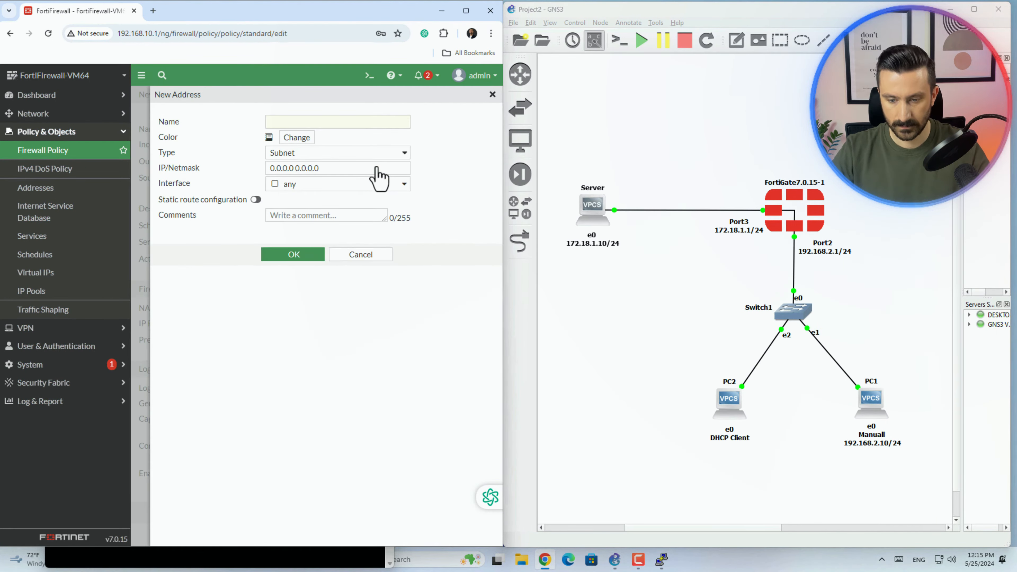
{"action": "left_click", "coordinate": [296, 122]}
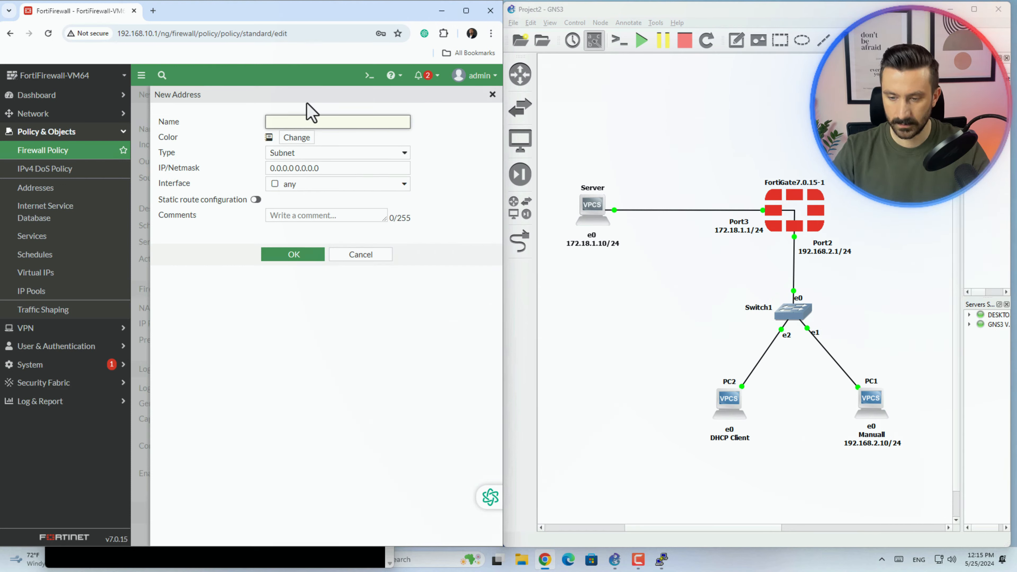
{"action": "type", "text": "Local"}
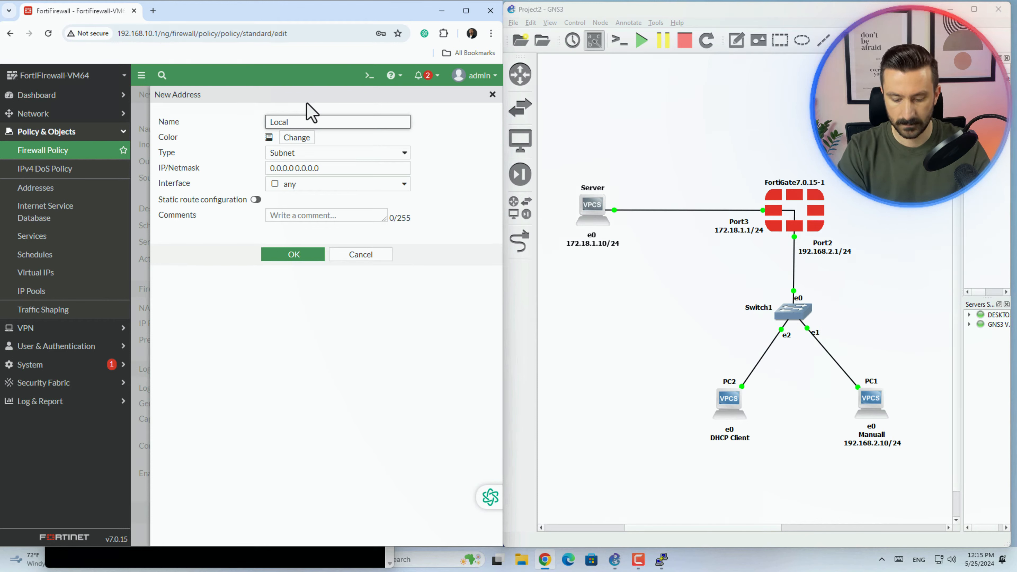
{"action": "type", "text": " N"}
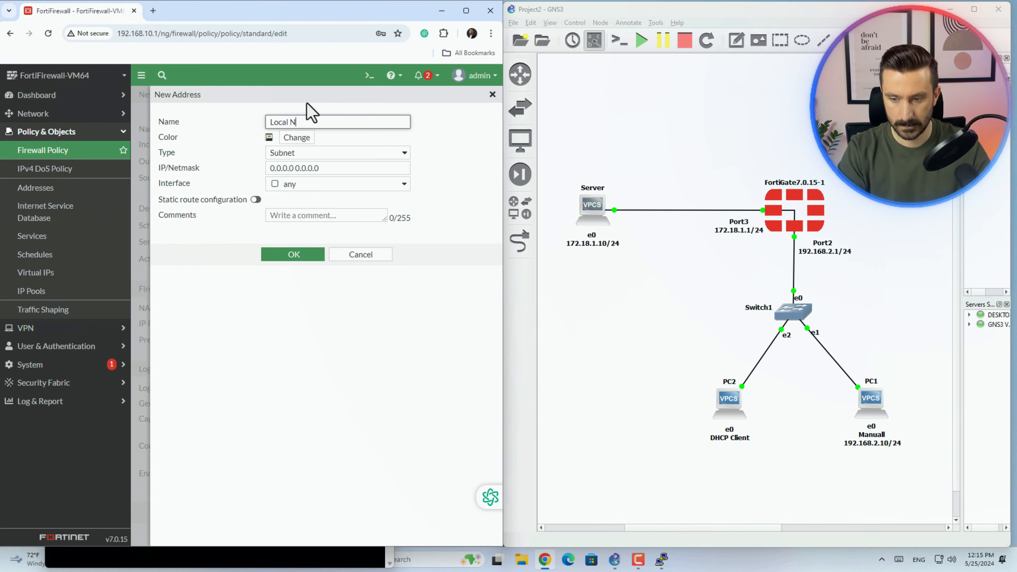
{"action": "type", "text": "etwork"}
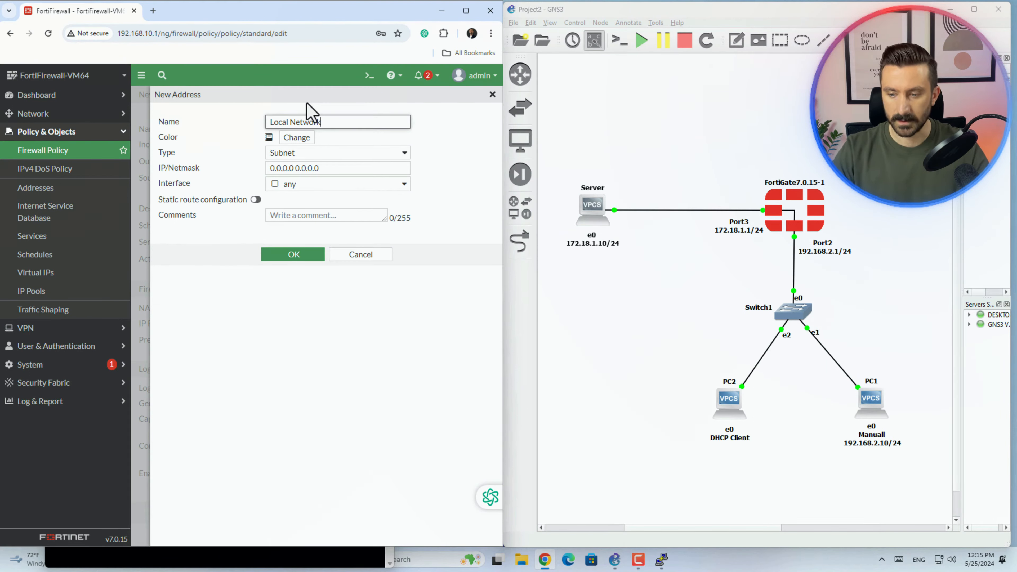
{"action": "left_click", "coordinate": [408, 154]}
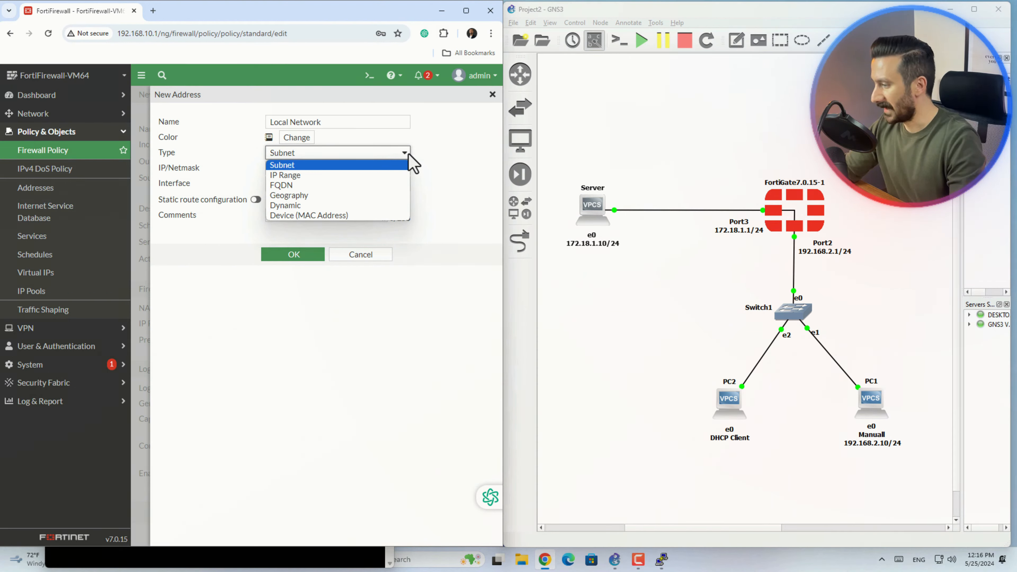
- Enter 192.168.2.0/24 as the Local Network address's Subnet IP/netmask
{"action": "left_click", "coordinate": [445, 152]}
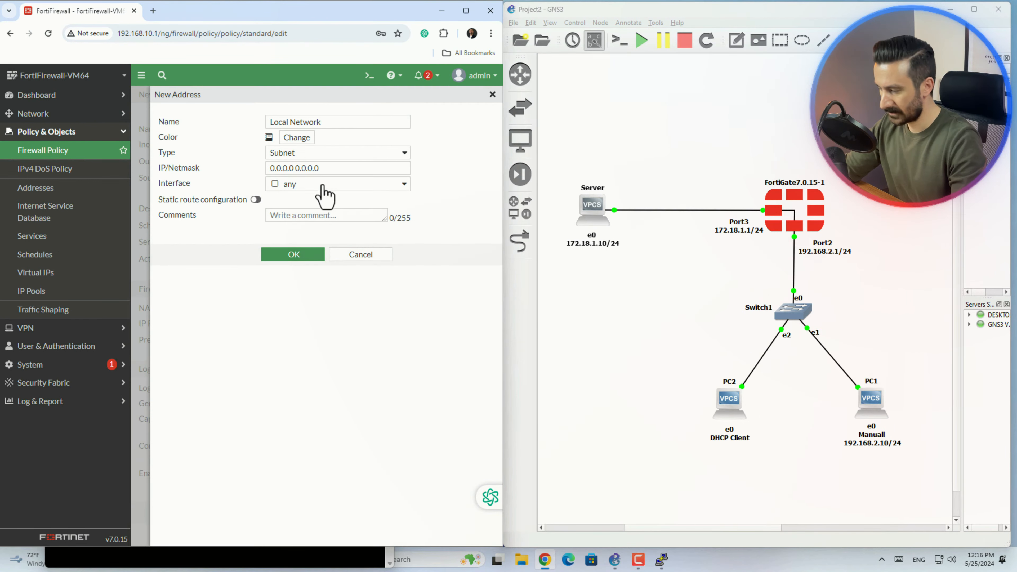
{"action": "left_click_drag", "start_coordinate": [324, 167], "coordinate": [265, 170]}
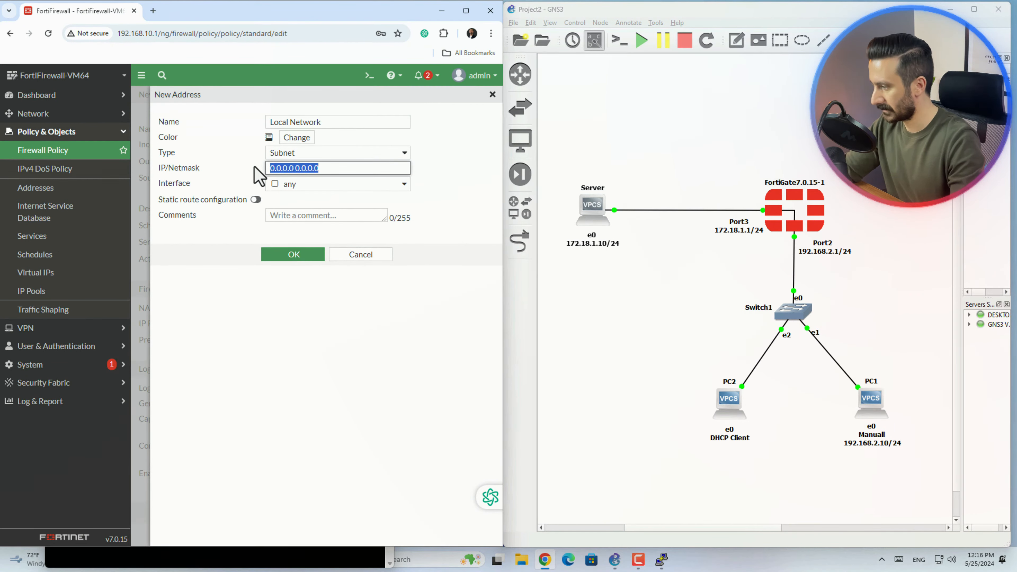
{"action": "type", "text": "192.168"}
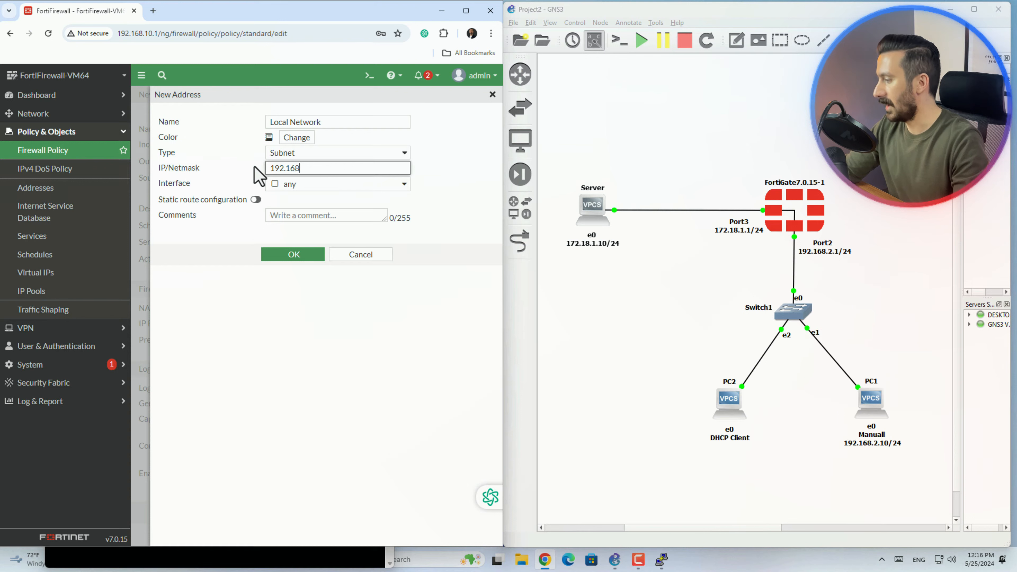
{"action": "type", "text": ".2.0/24"}
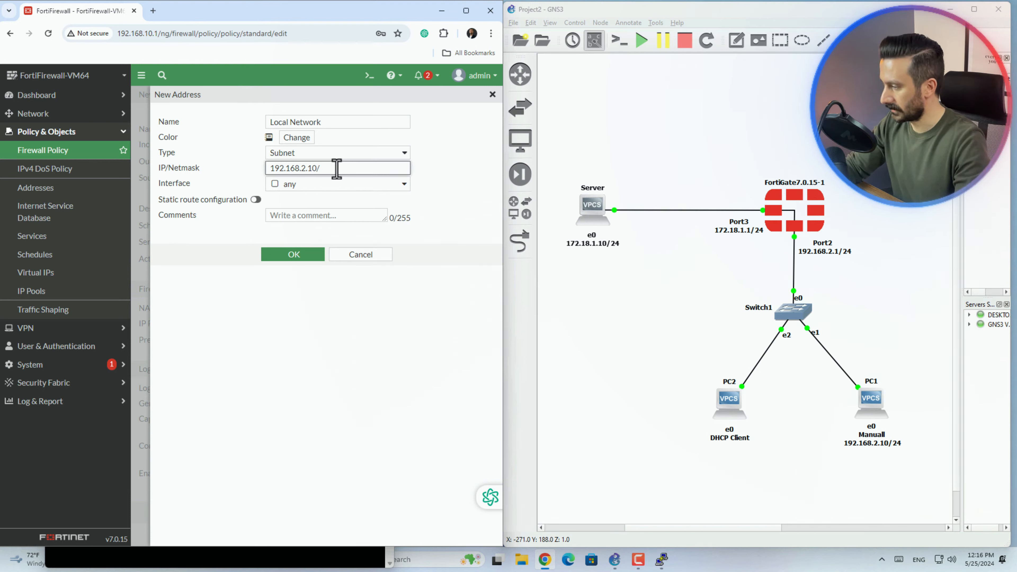
{"action": "type", "text": "32"}
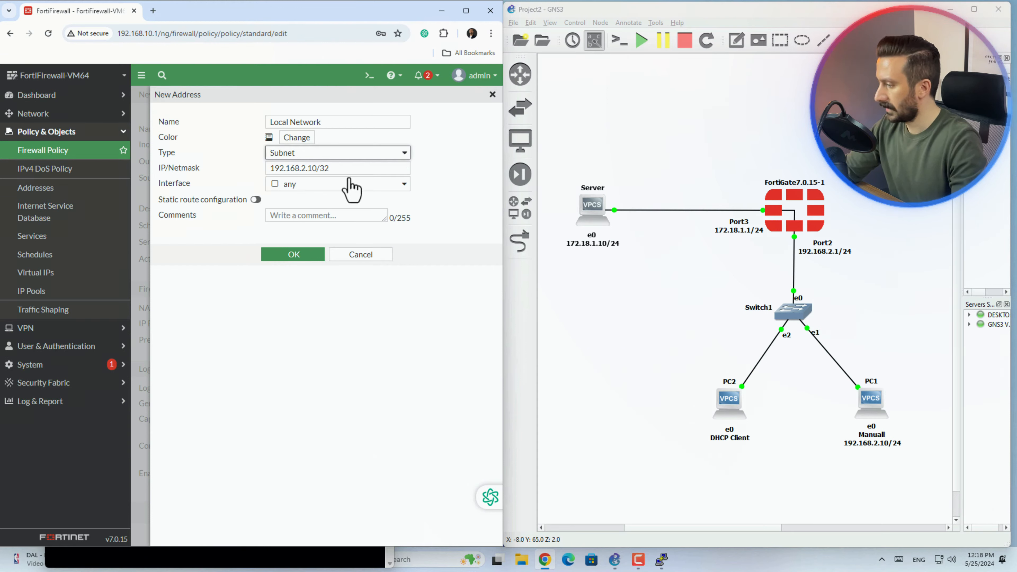
{"action": "left_click", "coordinate": [322, 168]}
{"action": "key", "text": "ctrl+a"}
{"action": "type", "text": "192."}
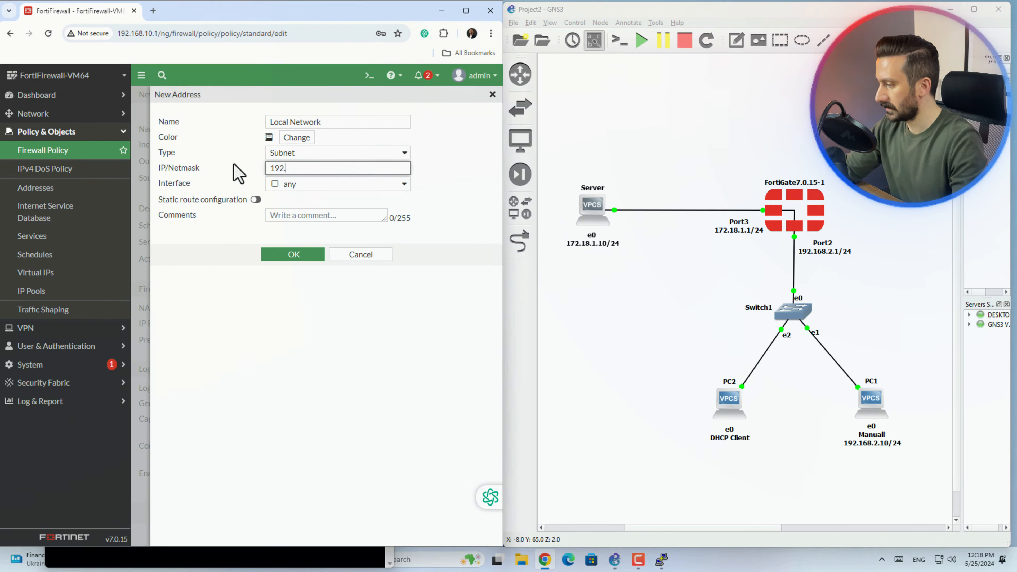
{"action": "type", "text": "168."}
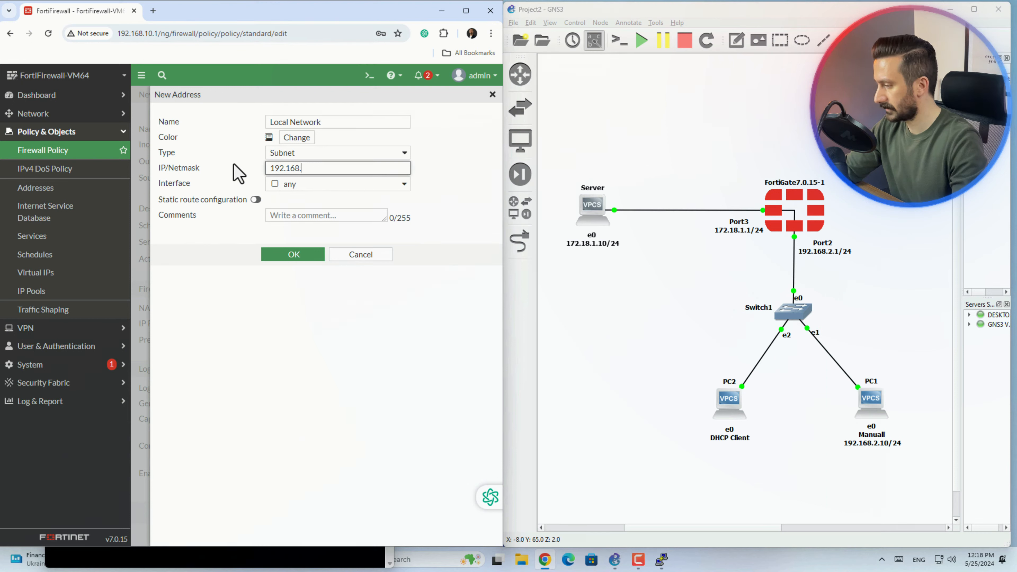
{"action": "type", "text": "2.0/24"}
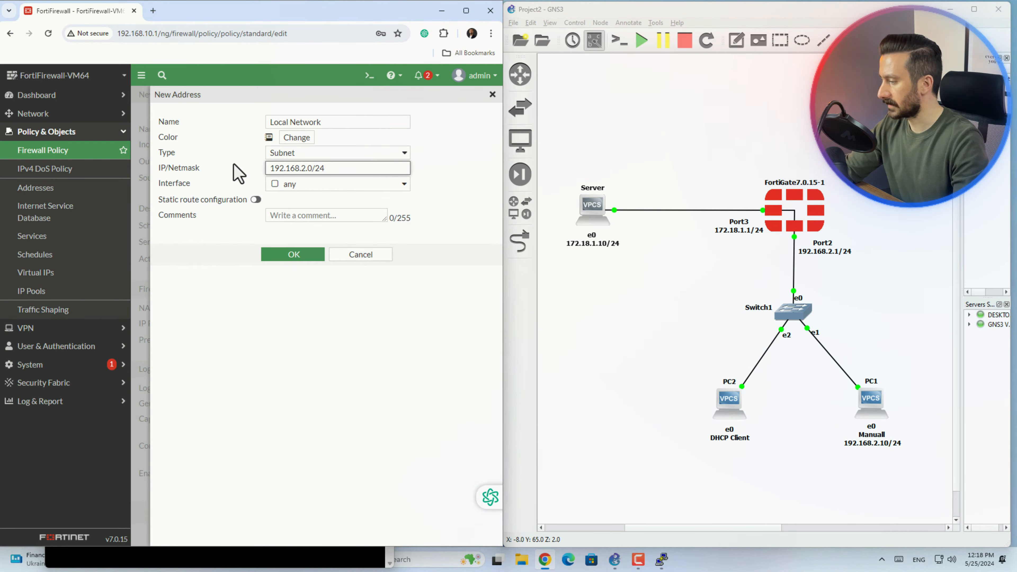
- Bind the address to the Local Network (port2) interface and save it
{"action": "left_click", "coordinate": [404, 188]}
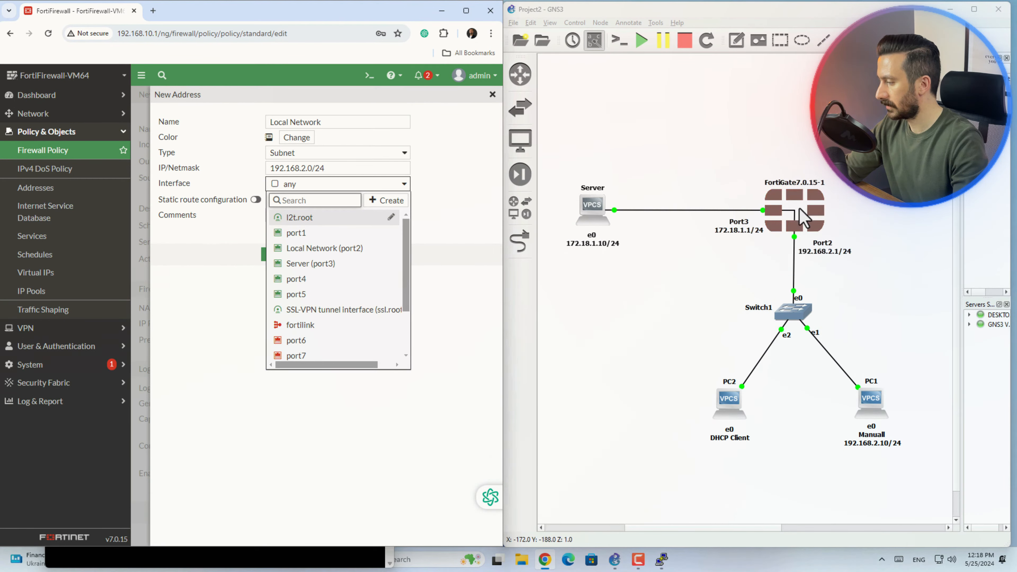
{"action": "left_click", "coordinate": [325, 248]}
{"action": "left_click", "coordinate": [273, 215]}
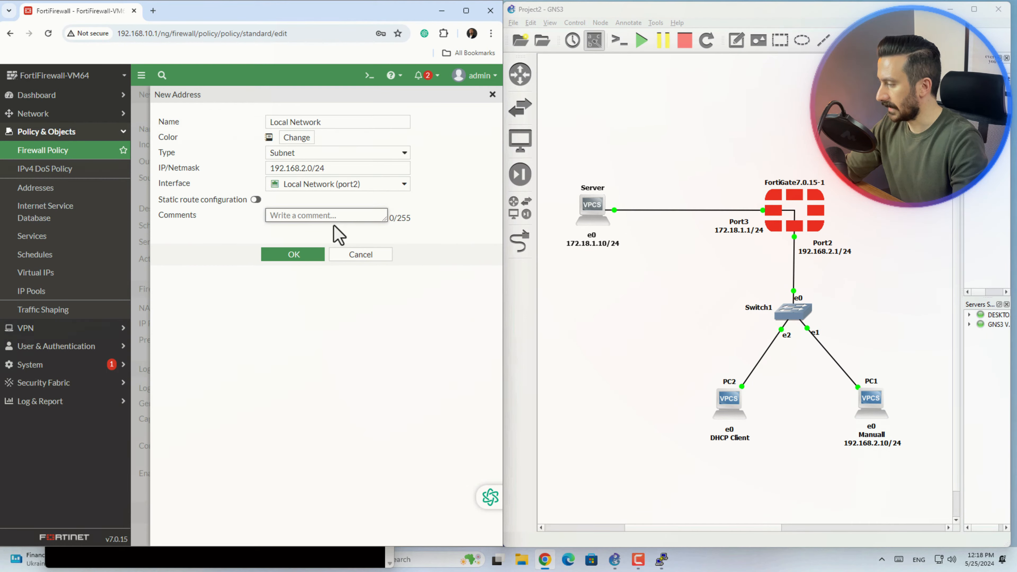
{"action": "left_click", "coordinate": [309, 271]}
{"action": "left_click", "coordinate": [307, 261]}
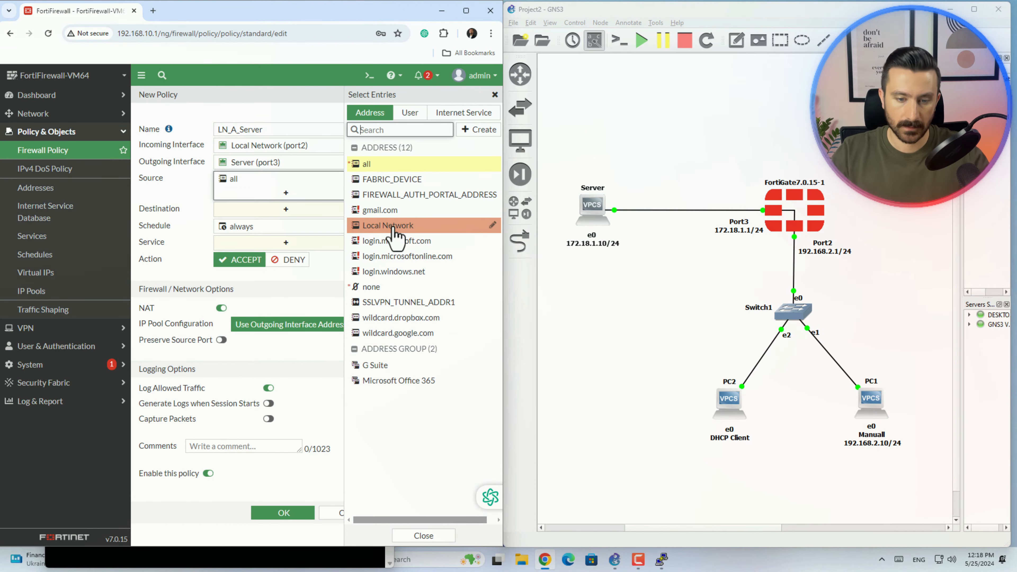
- Set the policy source to Local Network and the destination to all
{"action": "left_click", "coordinate": [395, 235]}
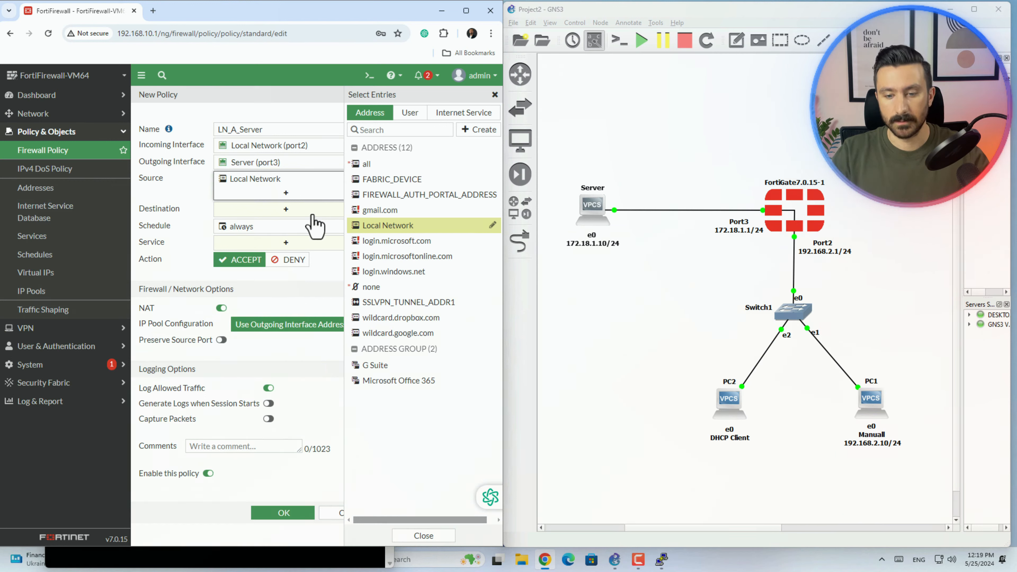
{"action": "left_click", "coordinate": [299, 213]}
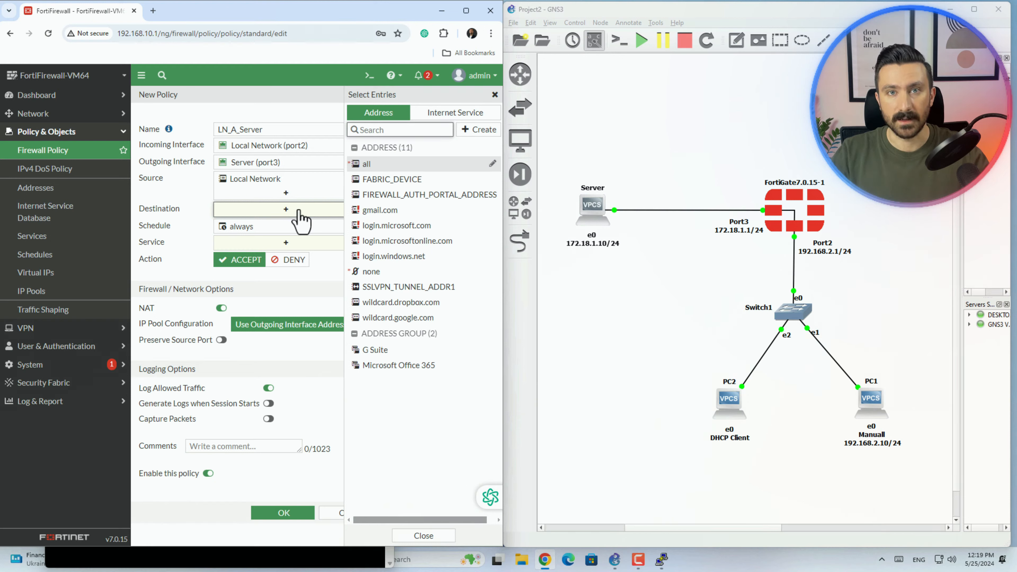
{"action": "left_click", "coordinate": [383, 164]}
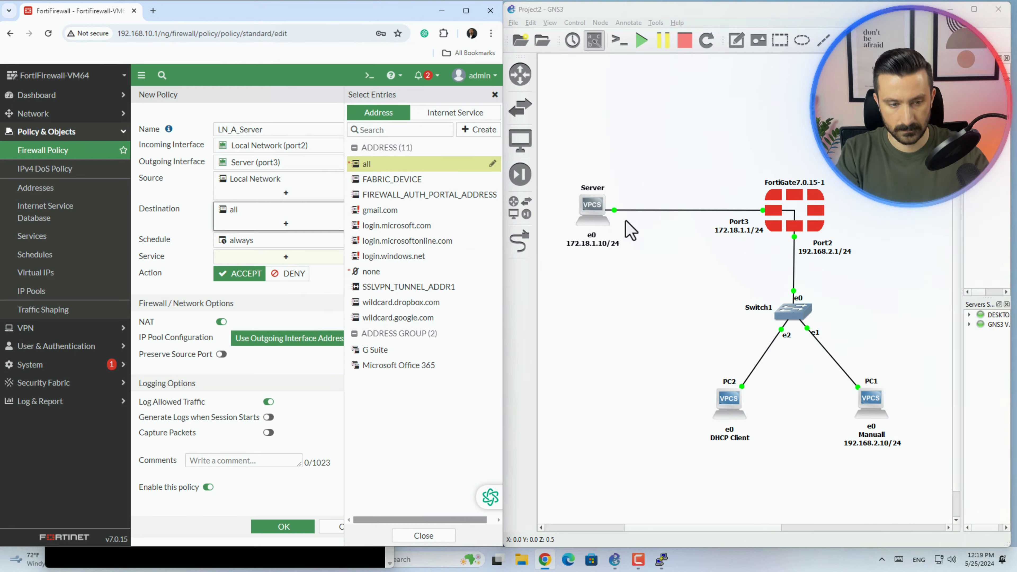
- Create address Server_1 as 172.18.1.10/32 on Server (port3) and use it as the destination
{"action": "left_click", "coordinate": [485, 132]}
{"action": "left_click", "coordinate": [396, 166]}
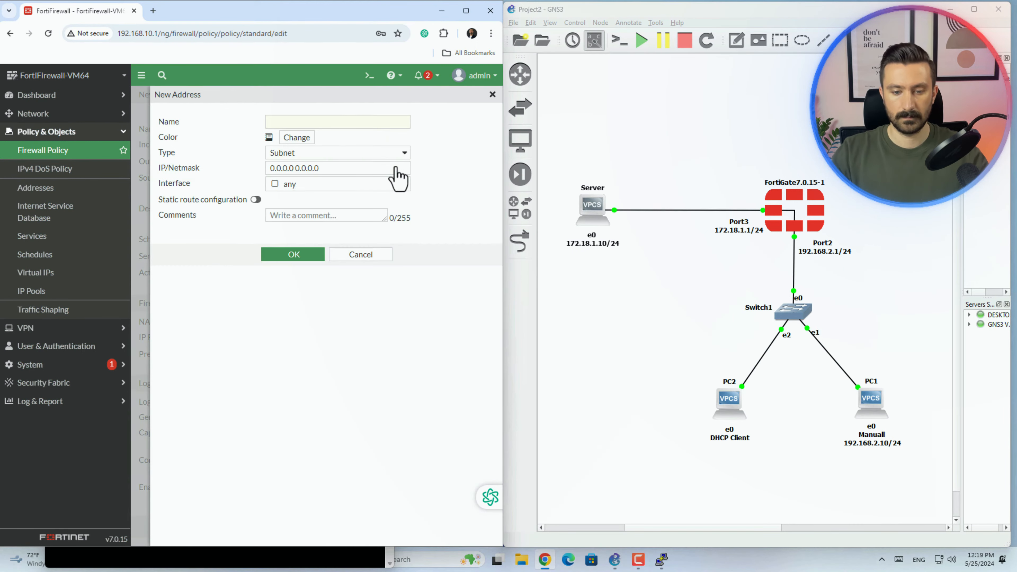
{"action": "left_click", "coordinate": [315, 123]}
{"action": "type", "text": "Server"}
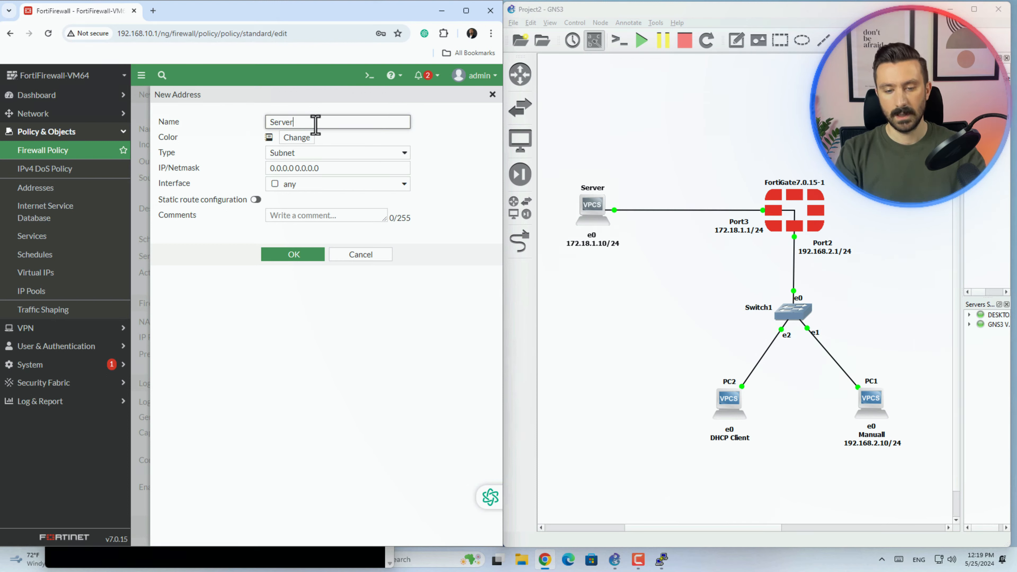
{"action": "type", "text": "_1"}
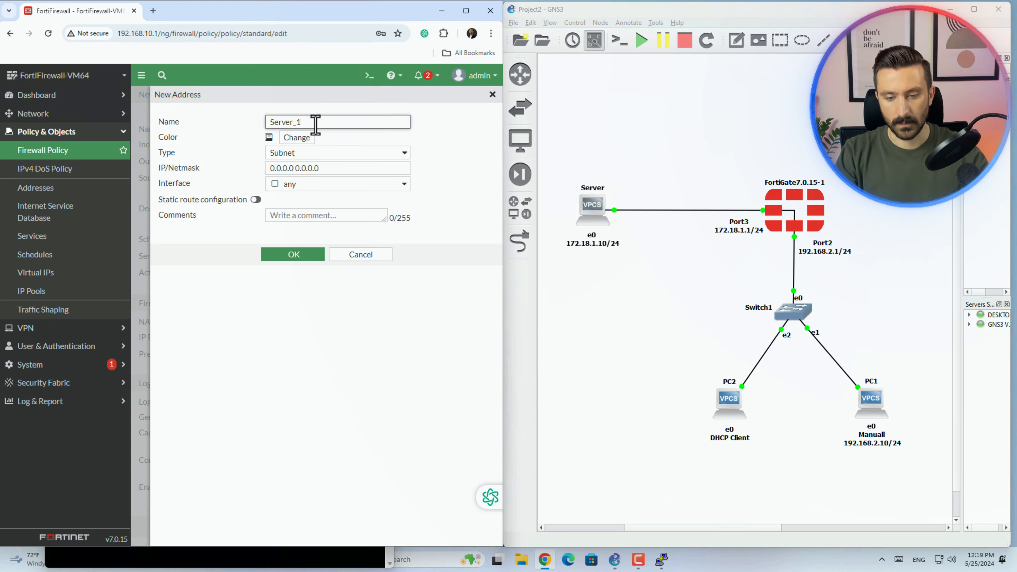
{"action": "left_click", "coordinate": [337, 167]}
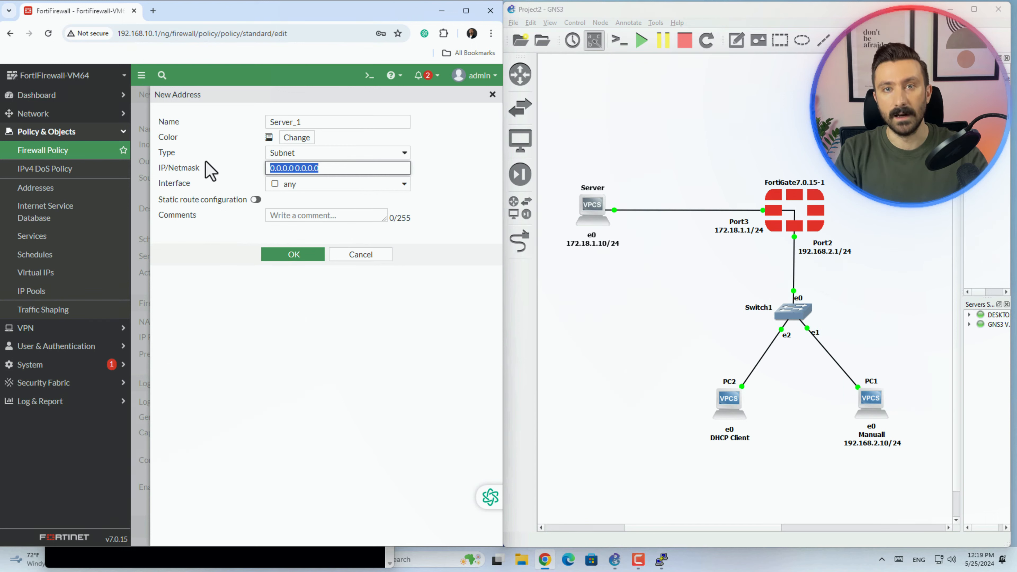
{"action": "type", "text": "172.18."}
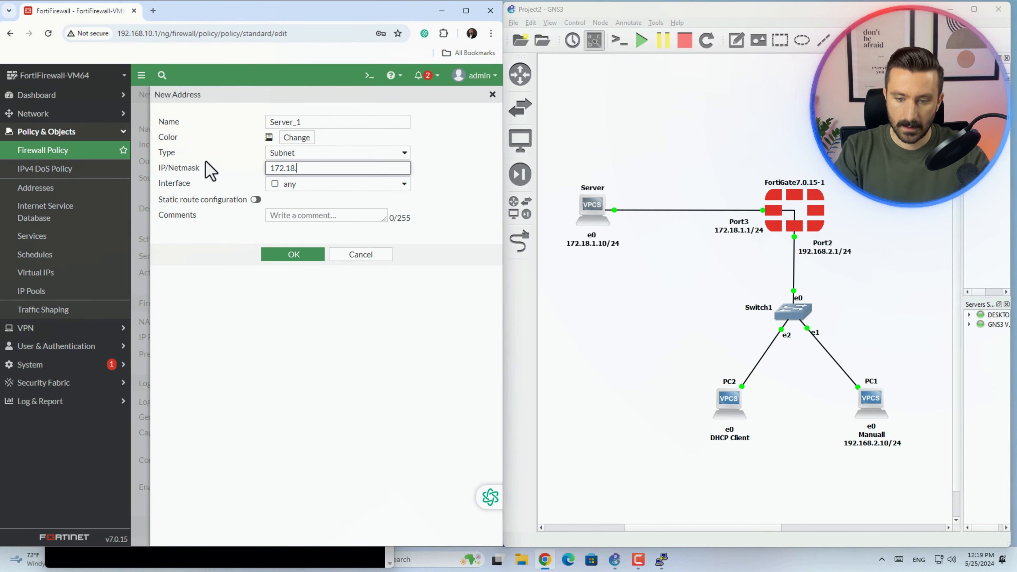
{"action": "type", "text": "1.10/32"}
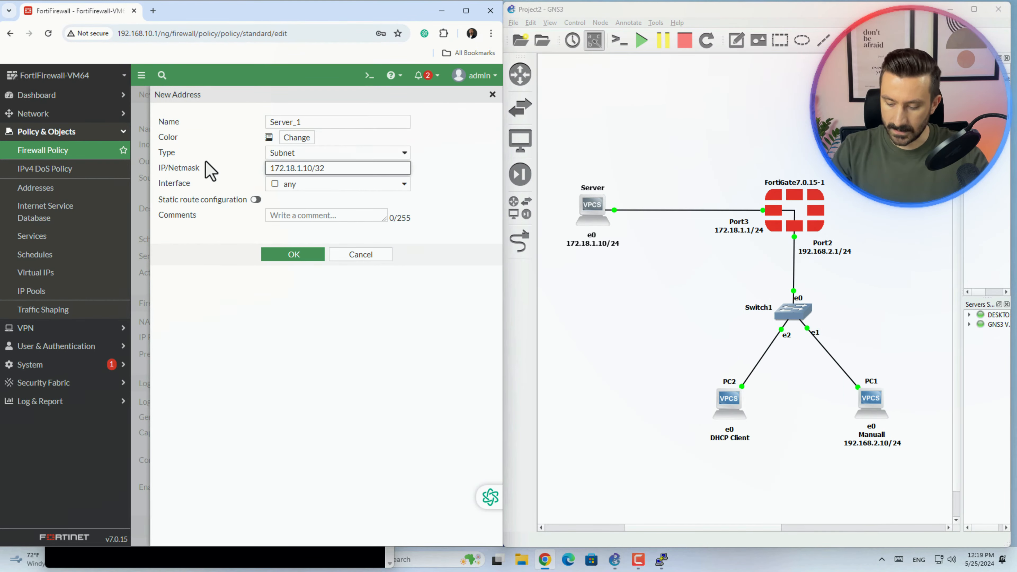
{"action": "left_click", "coordinate": [397, 188]}
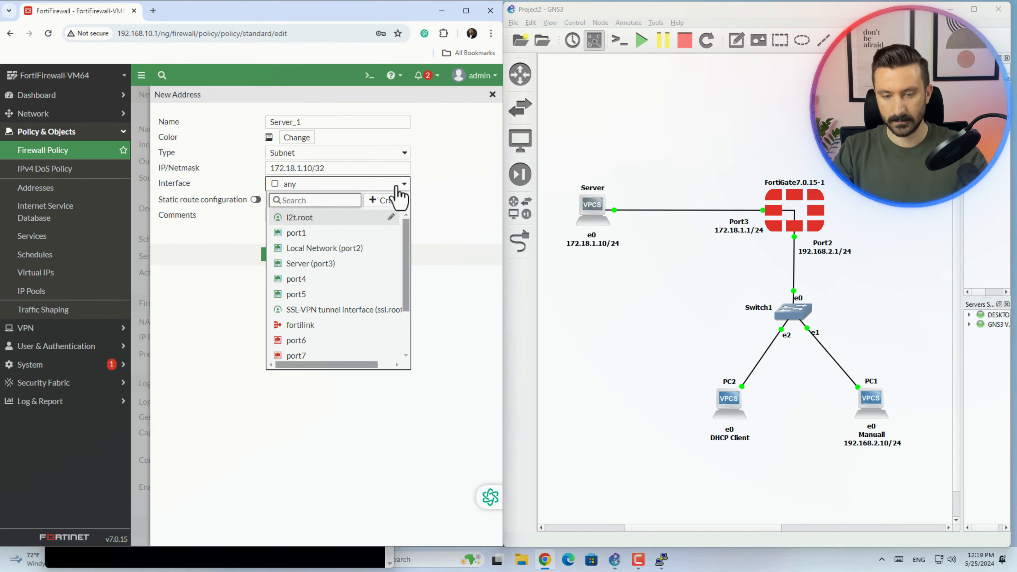
{"action": "left_click", "coordinate": [320, 264]}
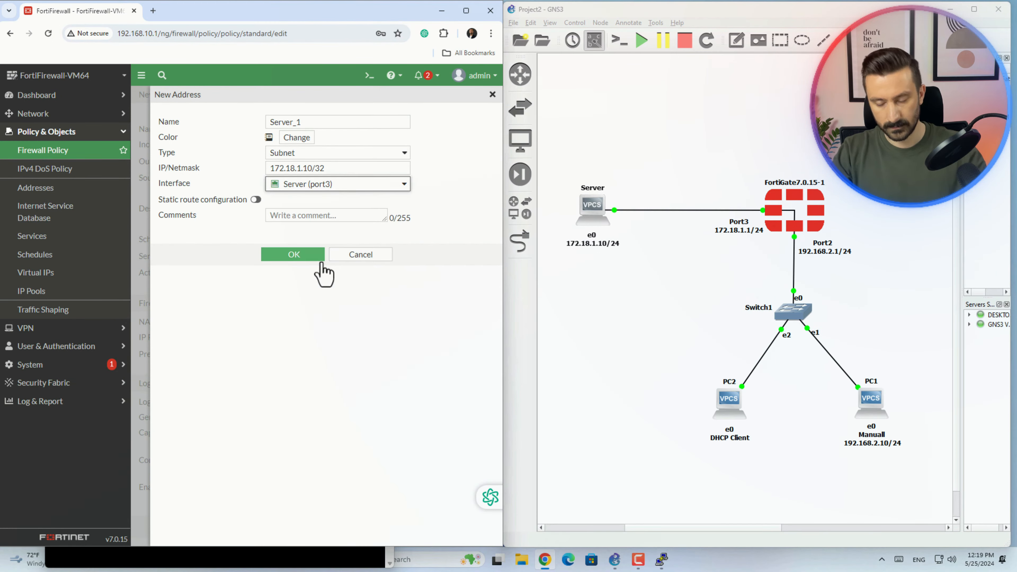
{"action": "left_click", "coordinate": [295, 255]}
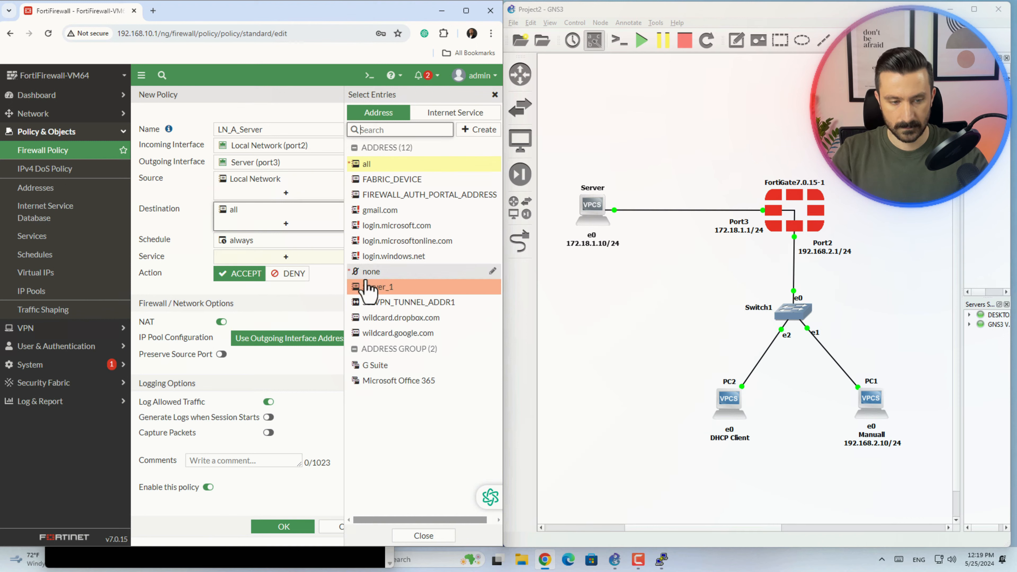
- Close the address list and keep the schedule on 'always' without creating a new schedule
{"action": "left_click", "coordinate": [327, 313]}
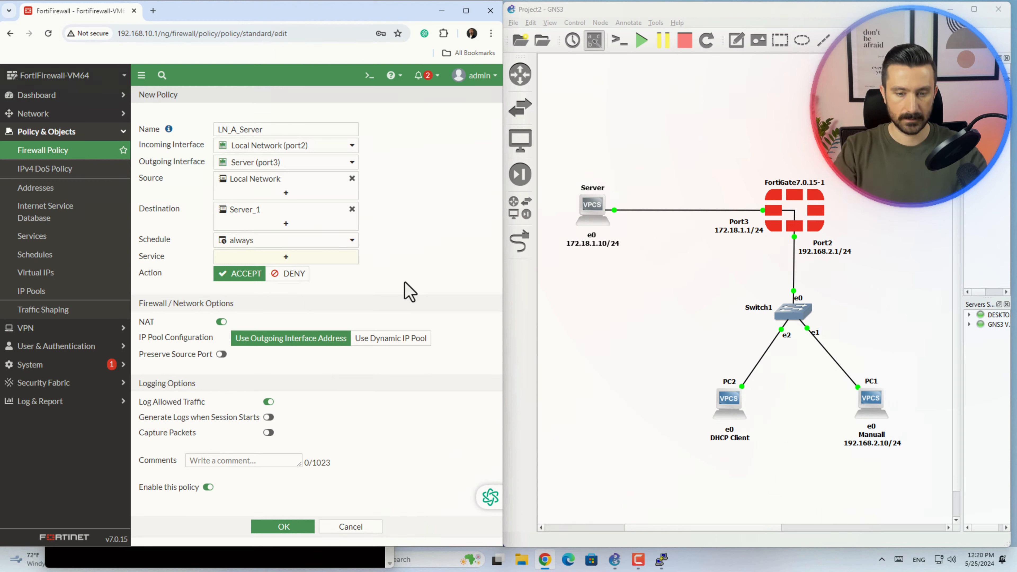
{"action": "left_click", "coordinate": [337, 241]}
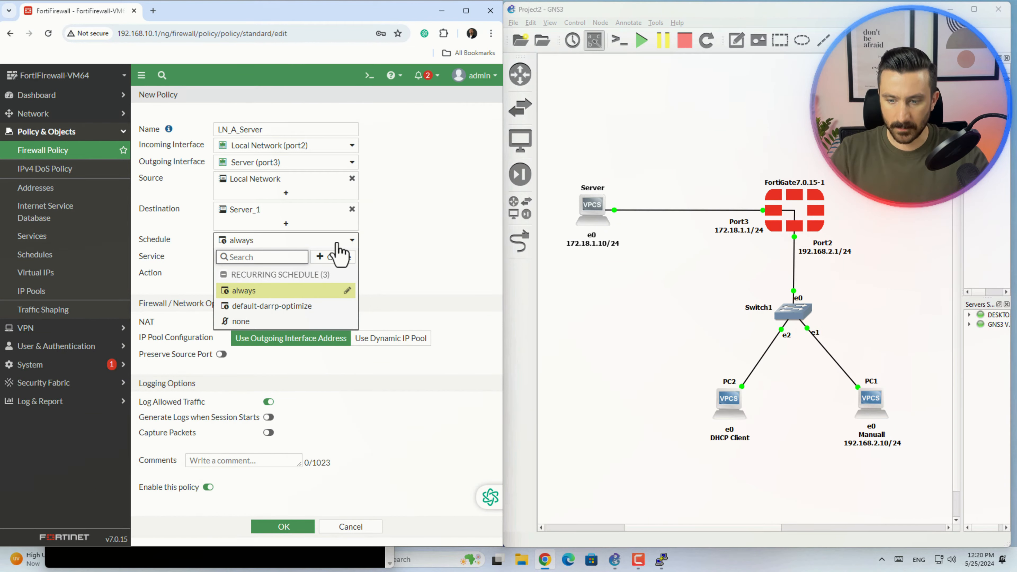
{"action": "left_click", "coordinate": [340, 258]}
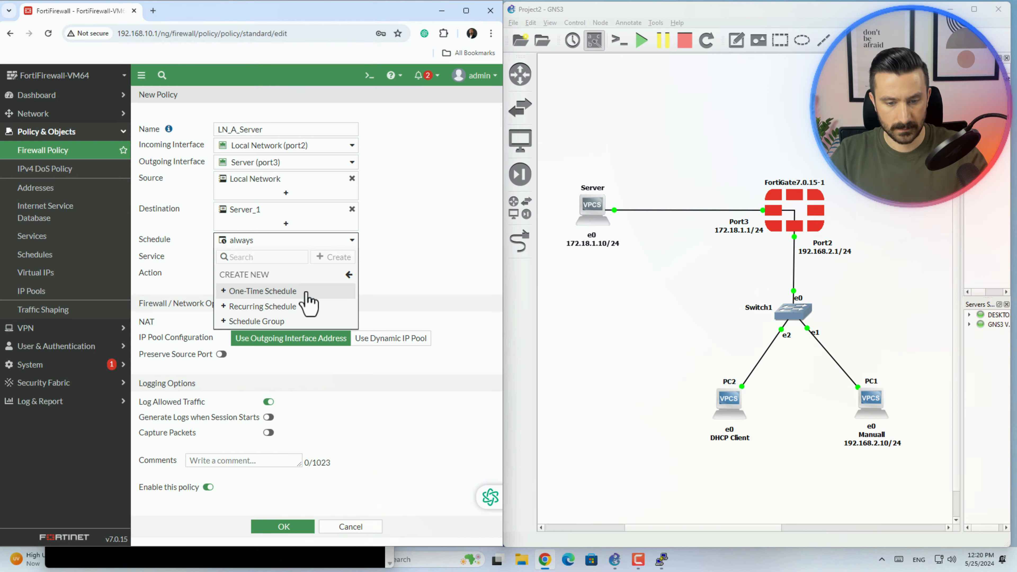
{"action": "left_click", "coordinate": [415, 302]}
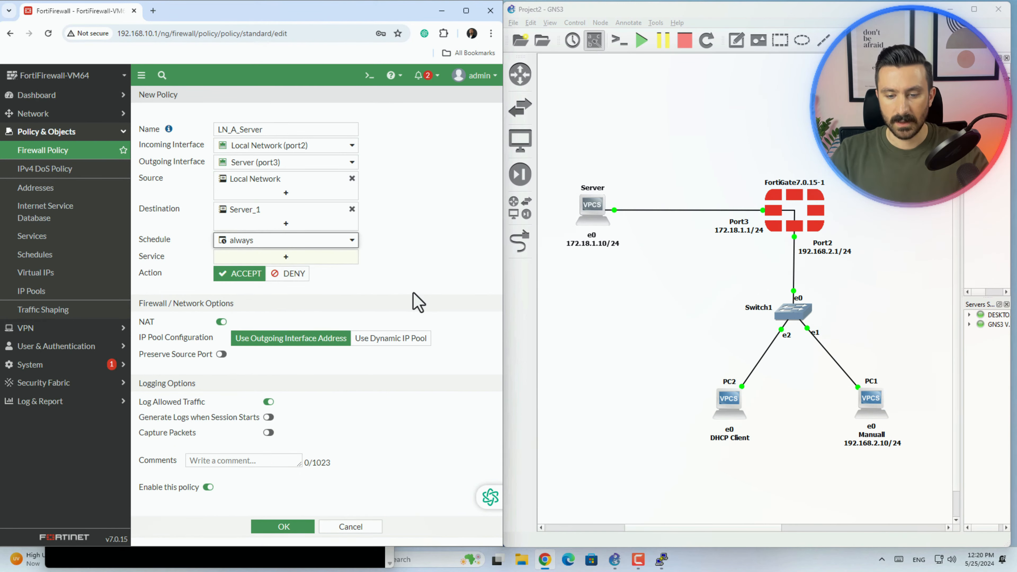
{"action": "left_click", "coordinate": [311, 257]}
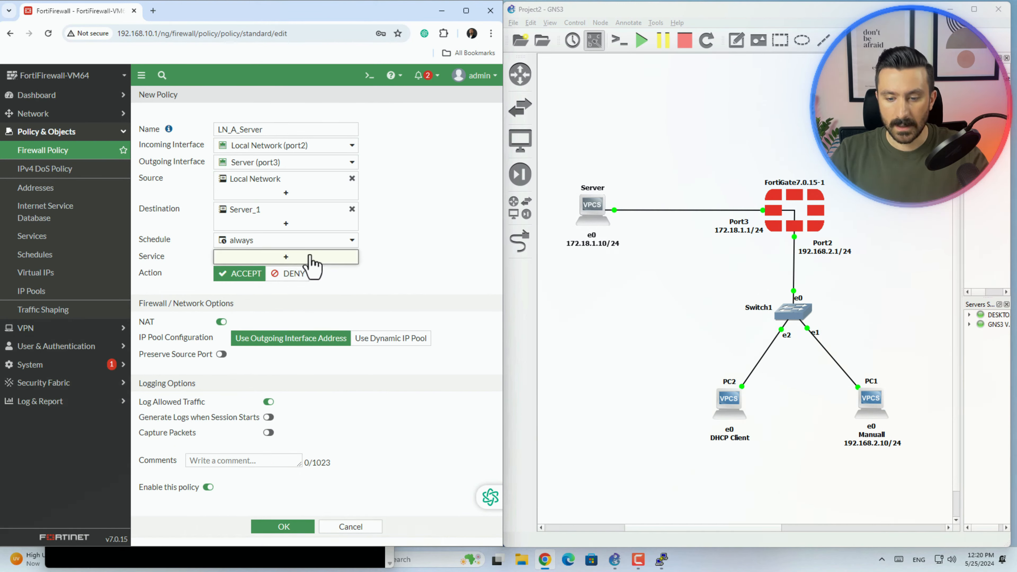
- Add ALL to the policy's services and begin a new custom service from the list
{"action": "left_click", "coordinate": [369, 158]}
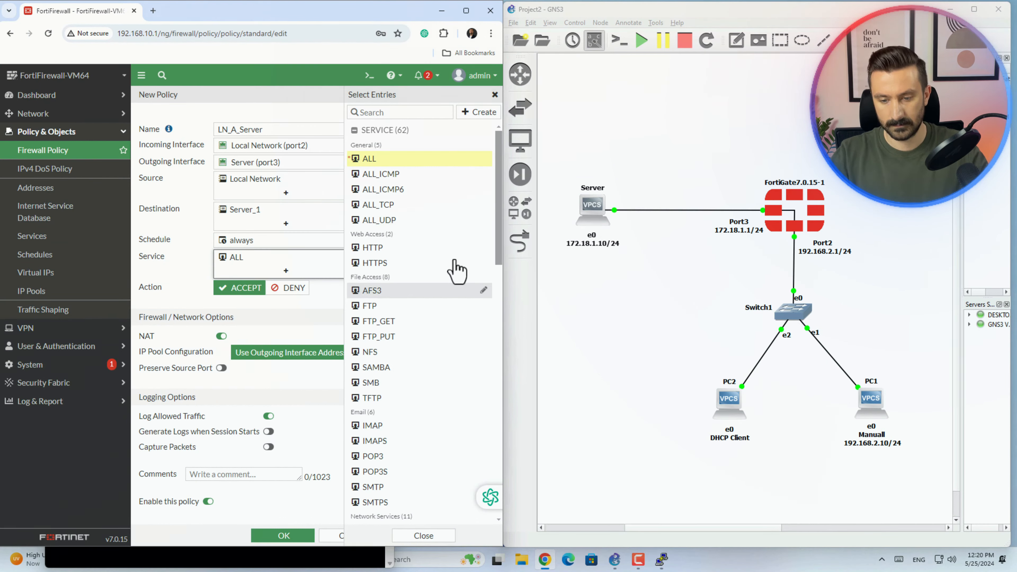
{"action": "scroll", "coordinate": [493, 268], "scroll_direction": "down", "scroll_amount": 3}
{"action": "left_click", "coordinate": [478, 111]}
- Name the new service TCP_5000, set category General, and keep the IP range address type
{"action": "type", "text": "T"}
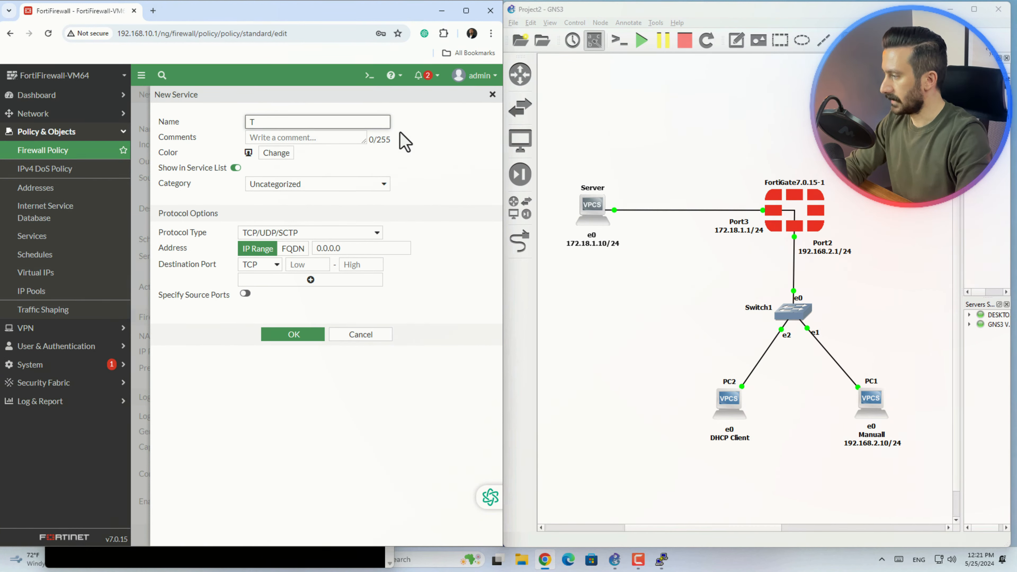
{"action": "type", "text": "CP_"}
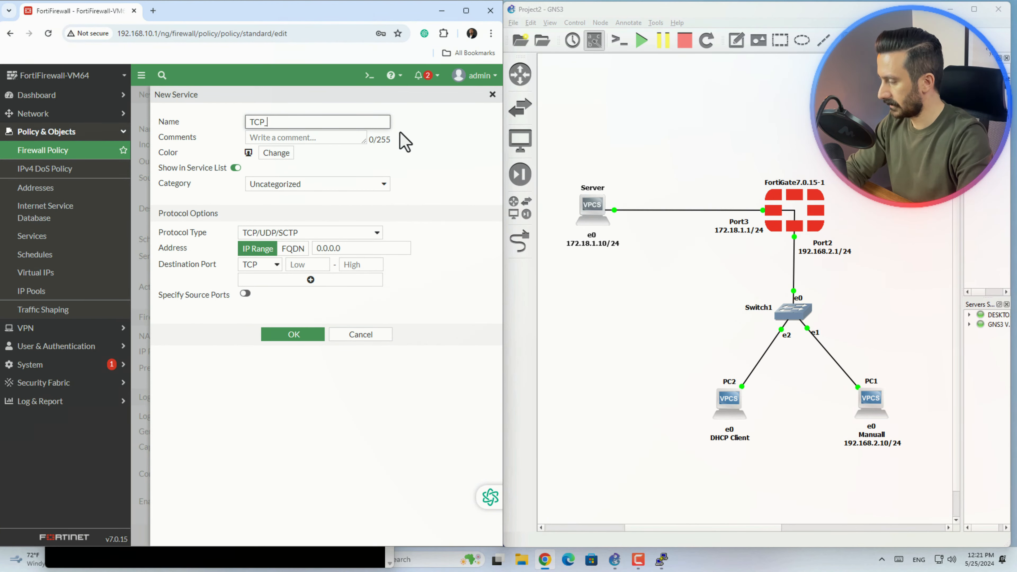
{"action": "type", "text": "5000"}
{"action": "left_click", "coordinate": [382, 187]}
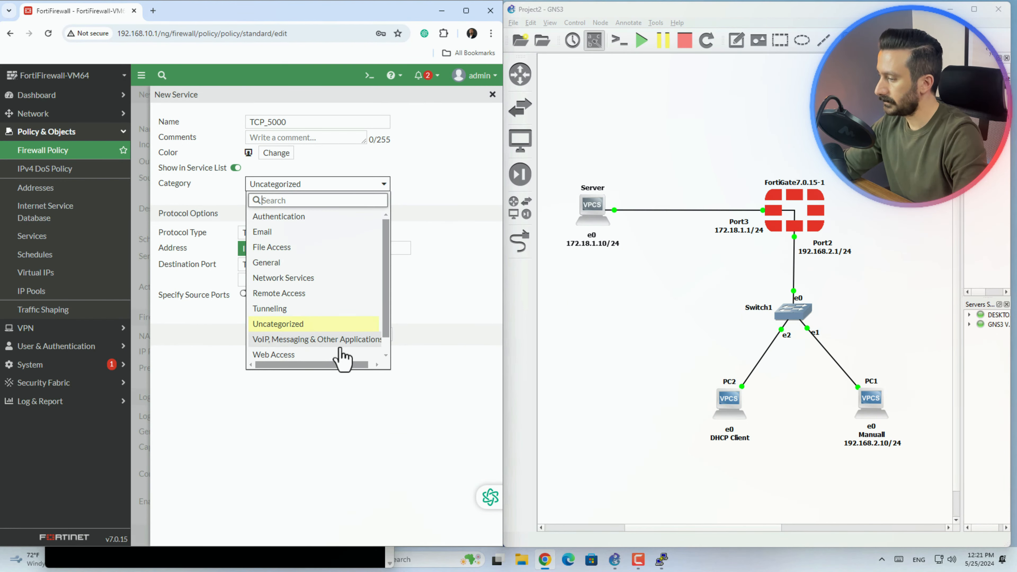
{"action": "left_click", "coordinate": [295, 267]}
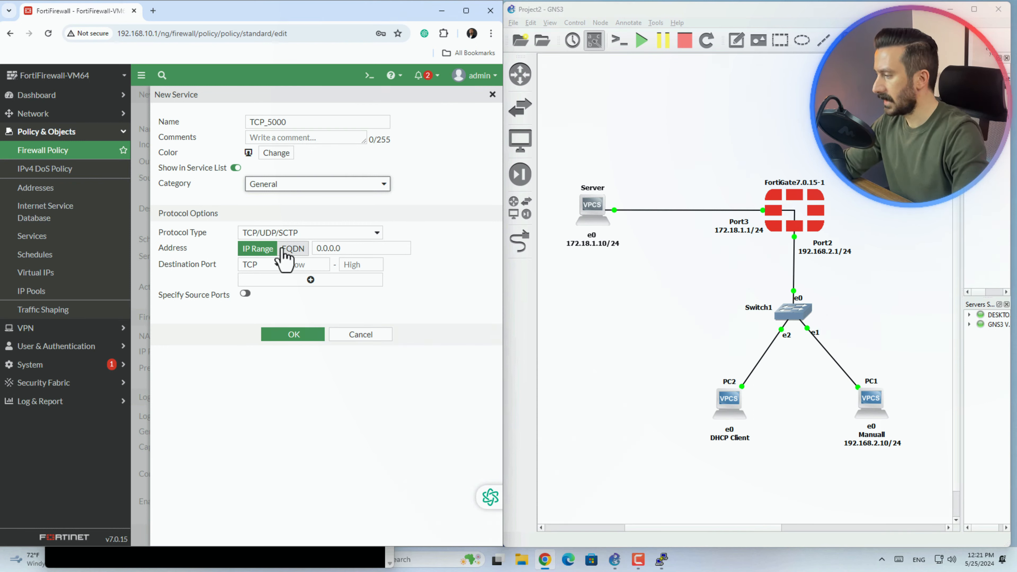
{"action": "left_click", "coordinate": [265, 248]}
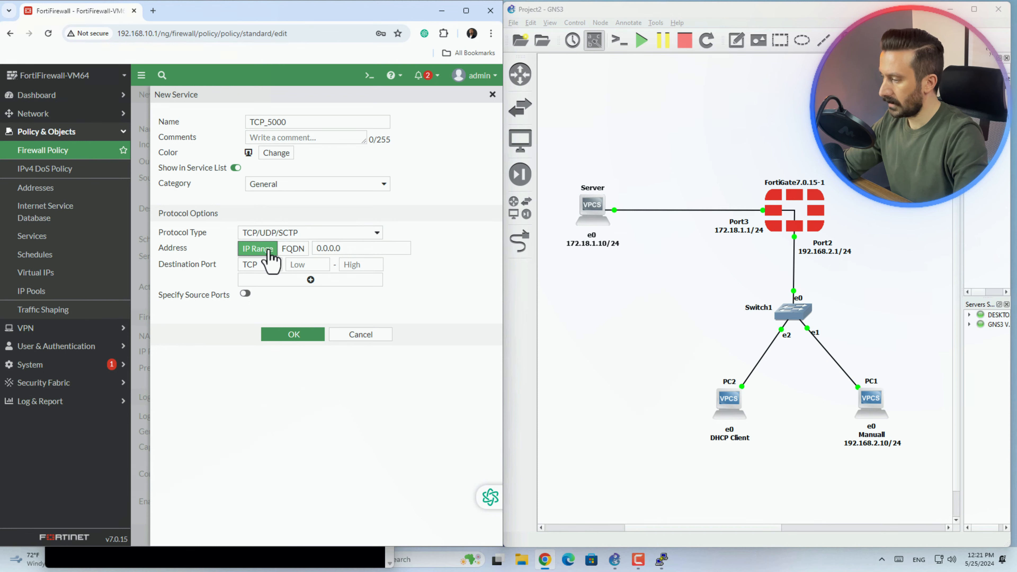
- Give TCP_5000 address 172.18.1.10 with TCP destination port 5000 (low and high) and save it
{"action": "double_click", "coordinate": [325, 249]}
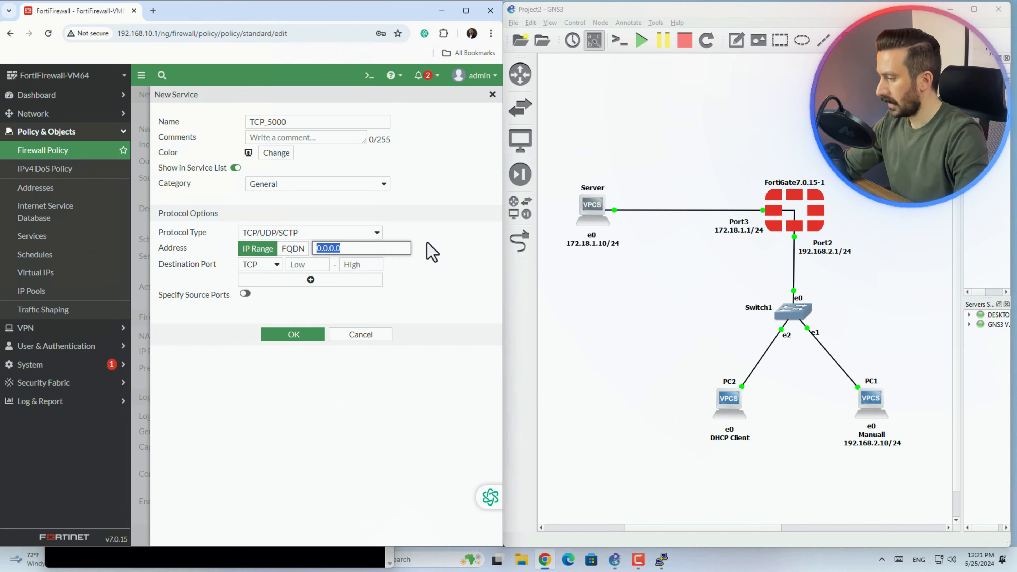
{"action": "type", "text": "172"}
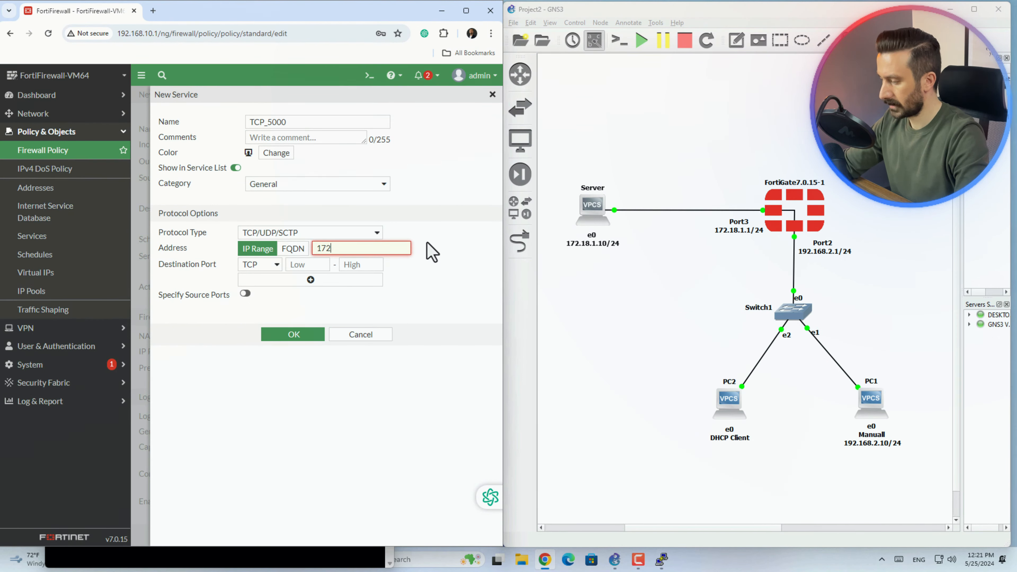
{"action": "type", "text": ".18.1.10"}
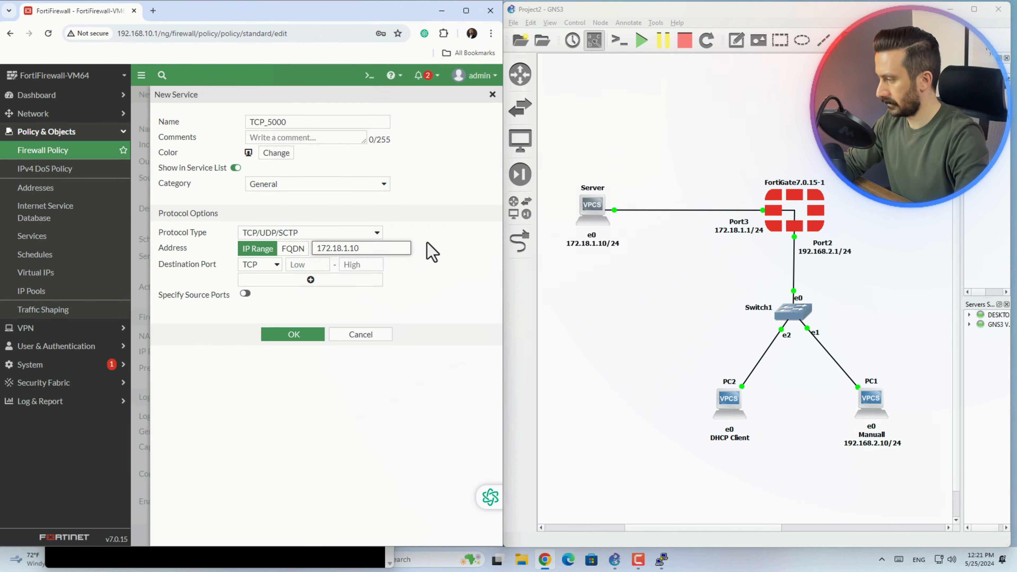
{"action": "left_click", "coordinate": [311, 279]}
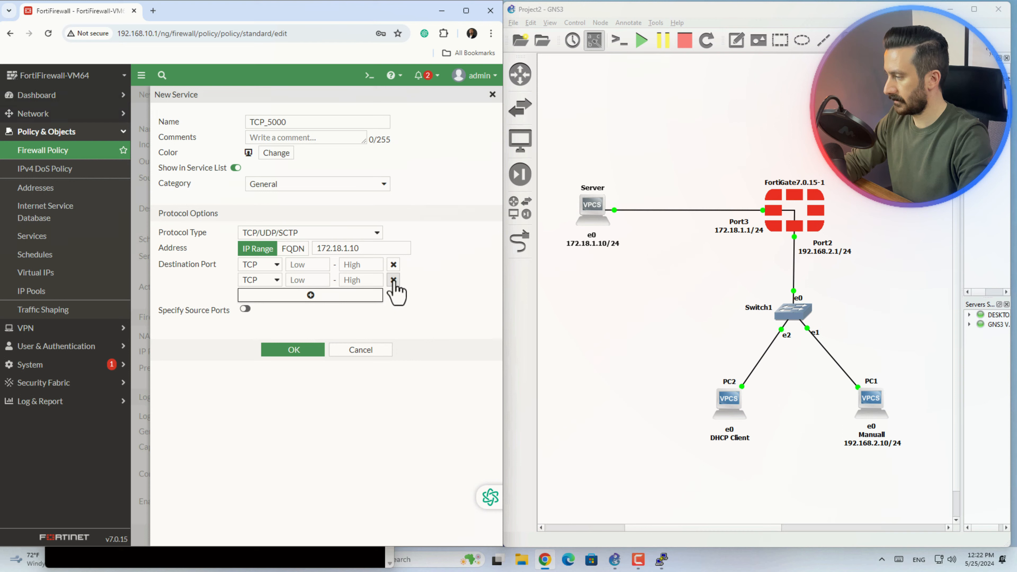
{"action": "left_click", "coordinate": [395, 279]}
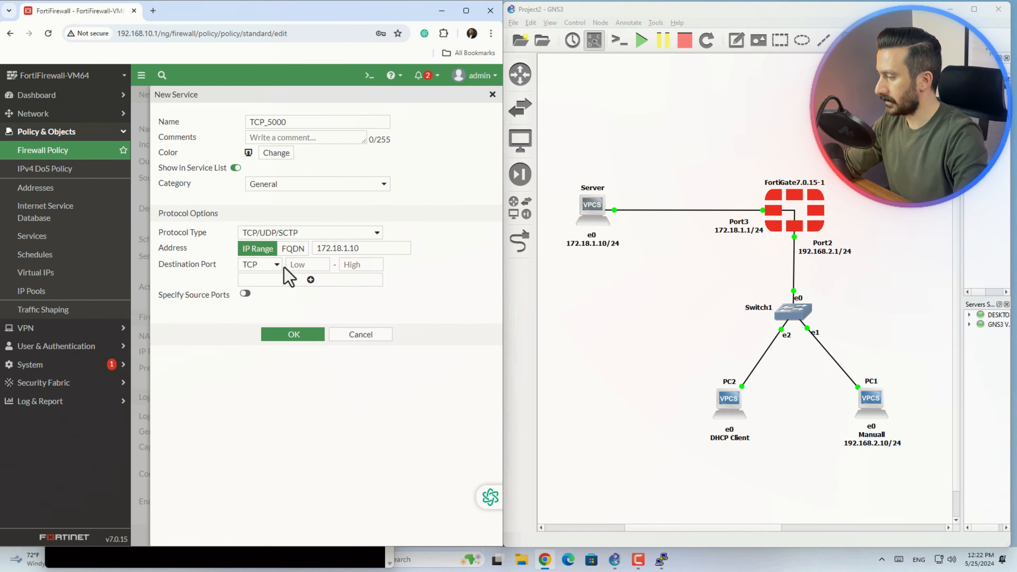
{"action": "left_click", "coordinate": [296, 265]}
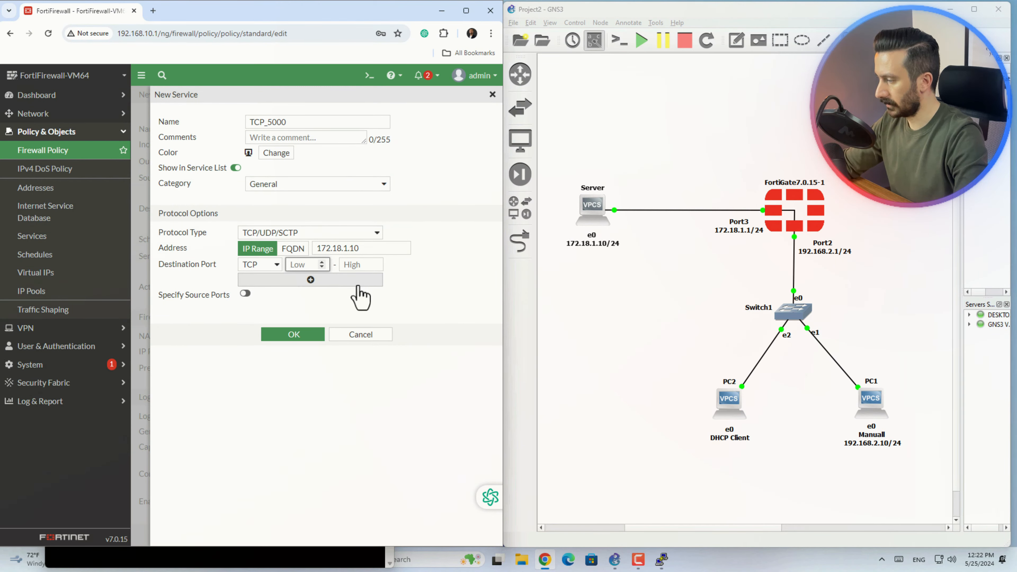
{"action": "type", "text": "5000"}
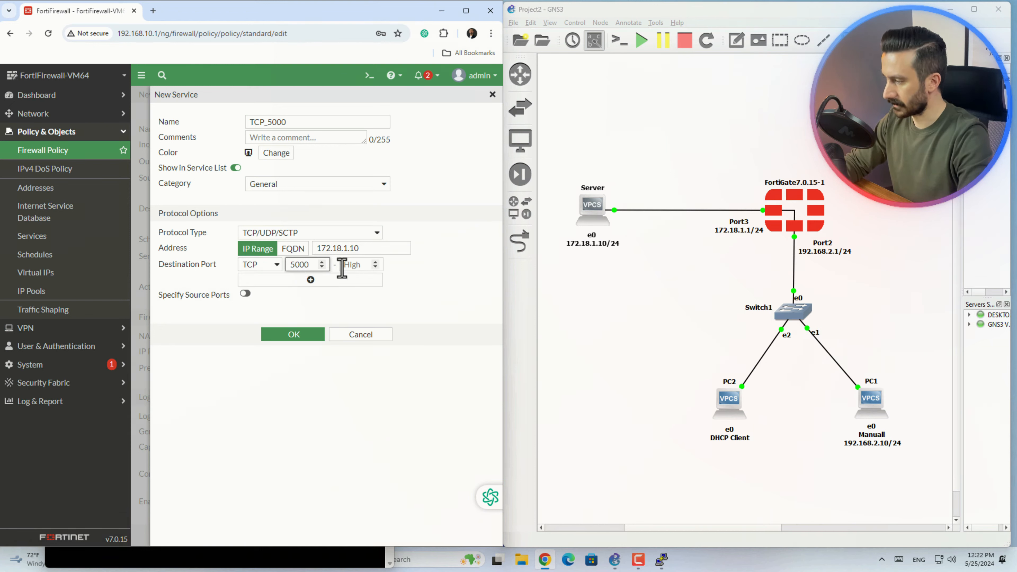
{"action": "left_click", "coordinate": [343, 265]}
{"action": "type", "text": "5000"}
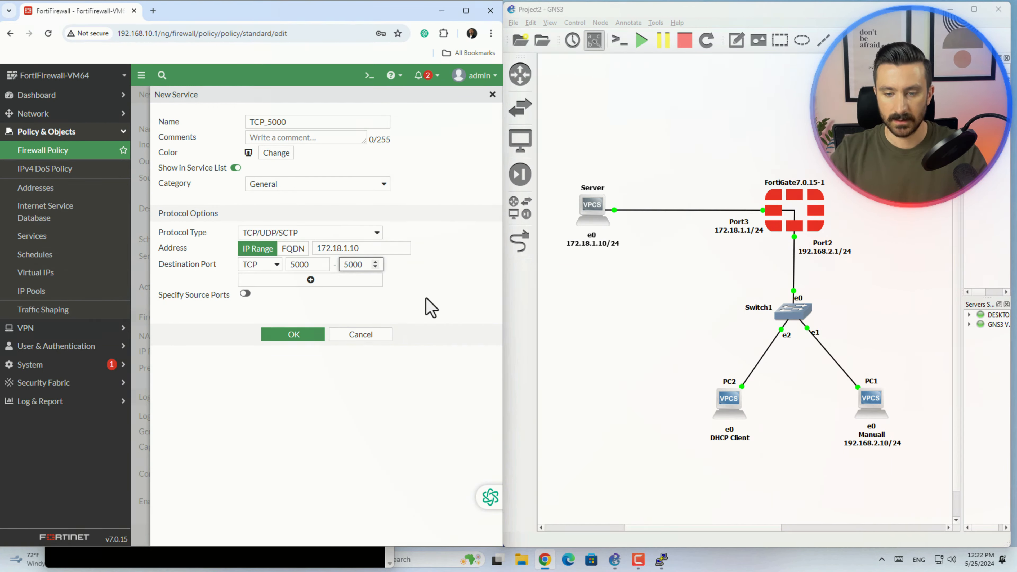
{"action": "left_click", "coordinate": [245, 294]}
{"action": "left_click", "coordinate": [245, 294]}
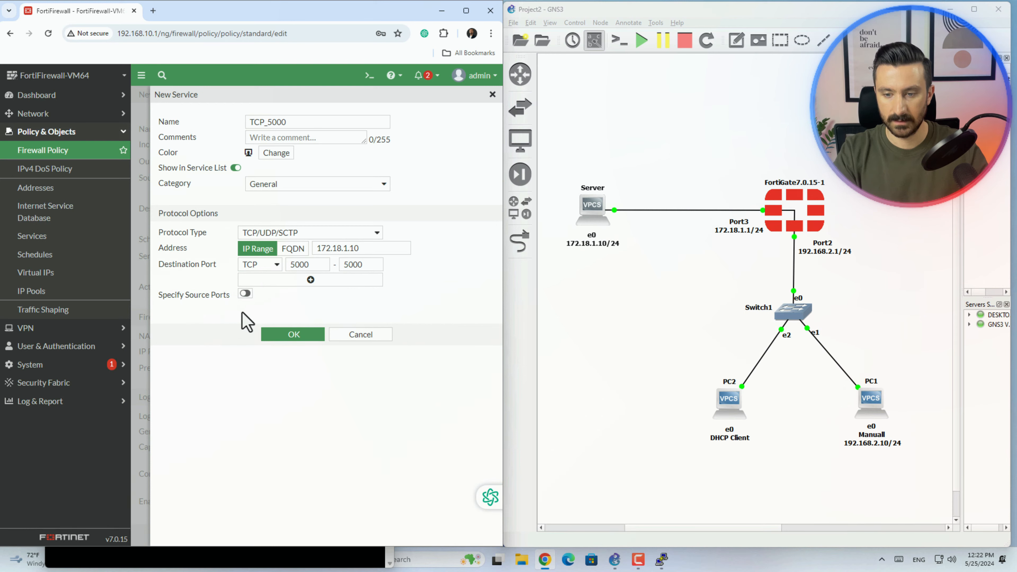
{"action": "left_click", "coordinate": [307, 339]}
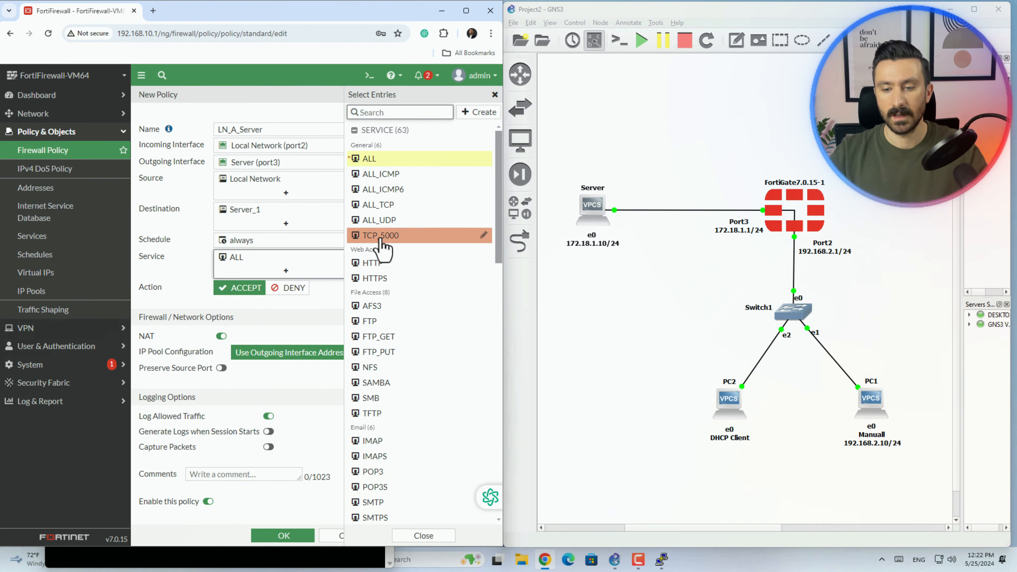
- Replace ALL with TCP_5000 and PING as the policy's services
{"action": "mouse_move", "coordinate": [382, 247]}
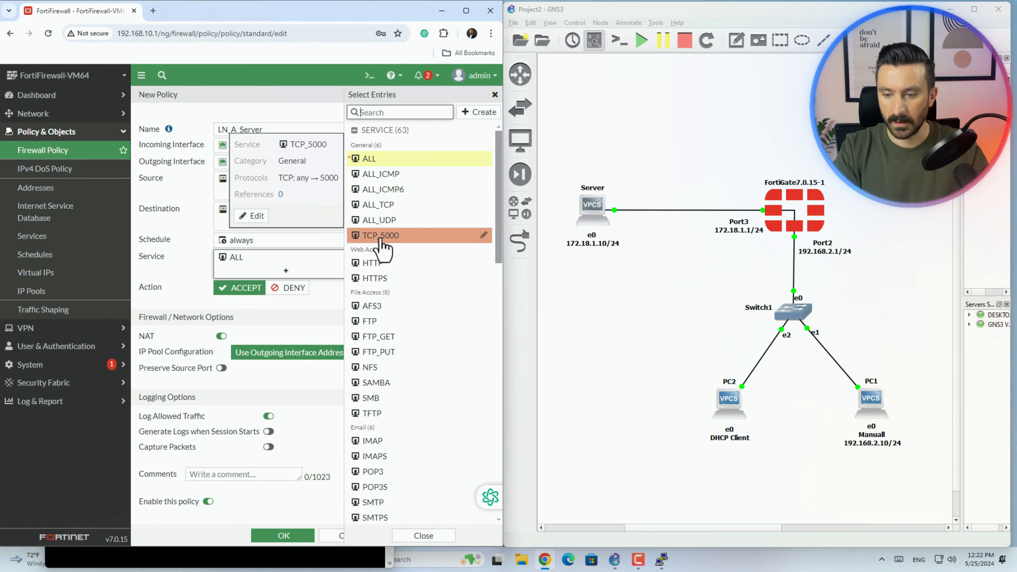
{"action": "left_click", "coordinate": [380, 235]}
{"action": "type", "text": "ping"}
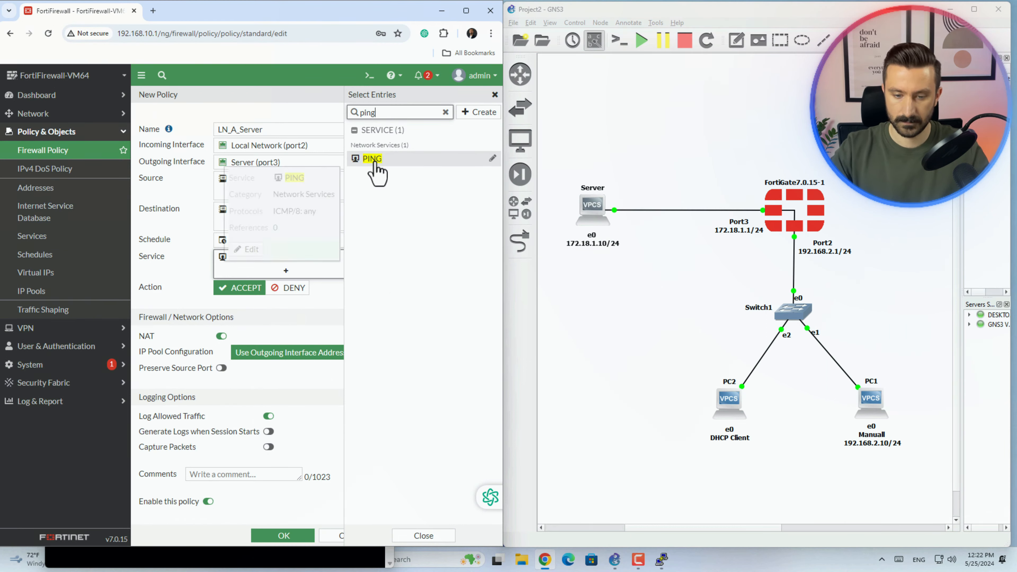
{"action": "left_click", "coordinate": [376, 170]}
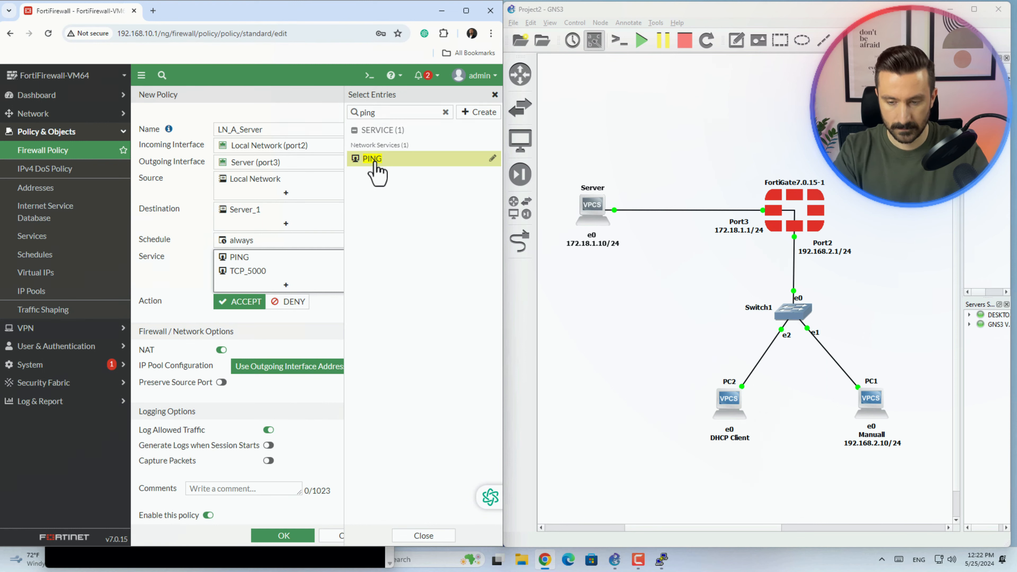
{"action": "left_click", "coordinate": [325, 329]}
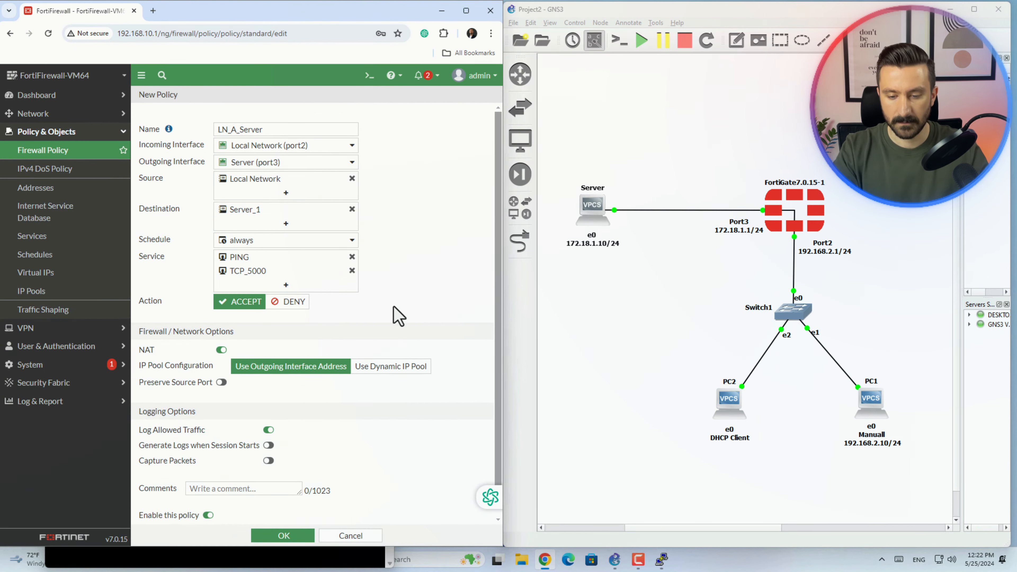
- Keep action ACCEPT, leave NAT off, enable Log Allowed Traffic, and save LN_A_Server
{"action": "left_click_drag", "start_coordinate": [140, 301], "coordinate": [175, 312]}
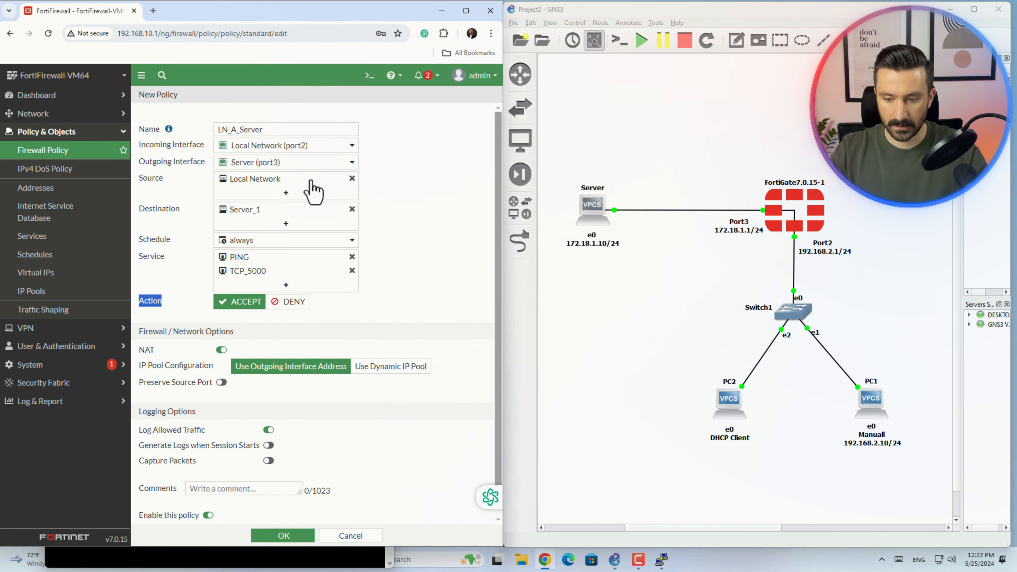
{"action": "left_click", "coordinate": [295, 303]}
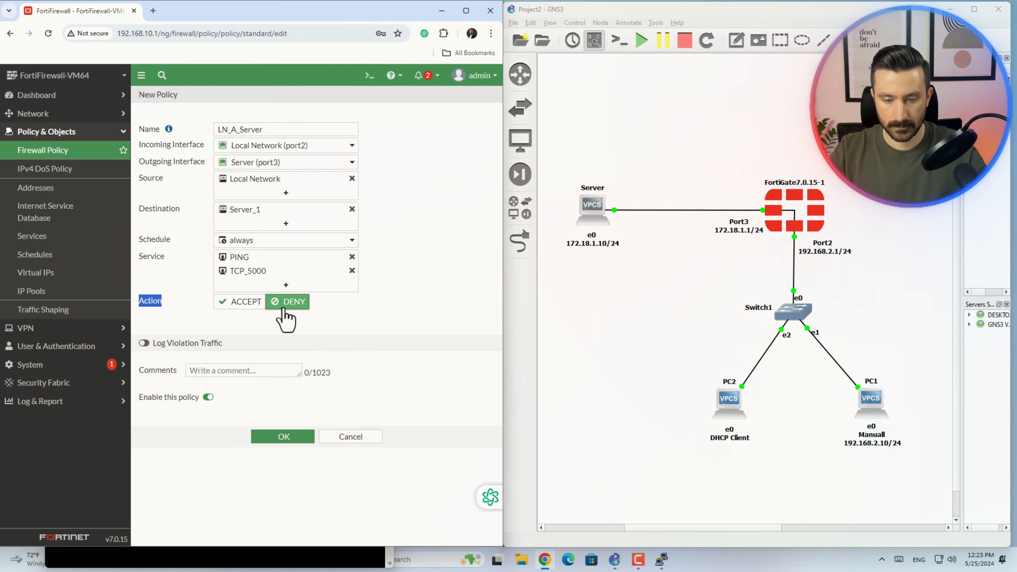
{"action": "left_click", "coordinate": [243, 306]}
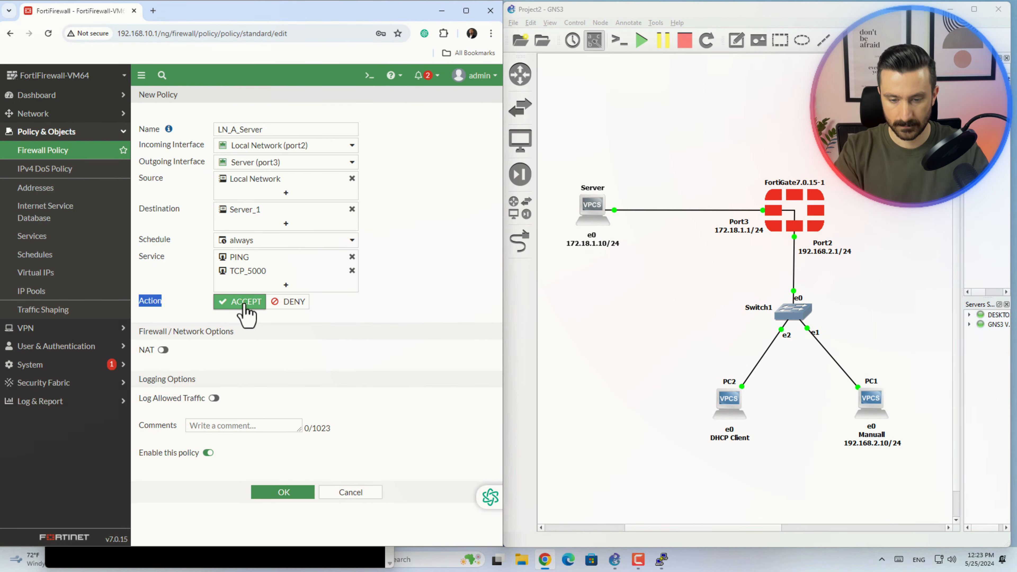
{"action": "left_click", "coordinate": [163, 351]}
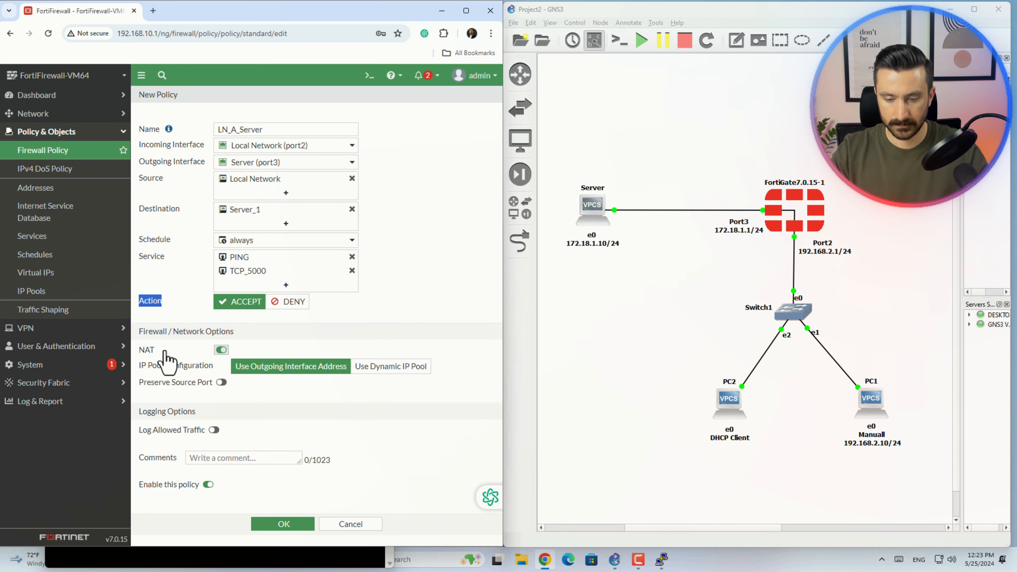
{"action": "left_click", "coordinate": [217, 352]}
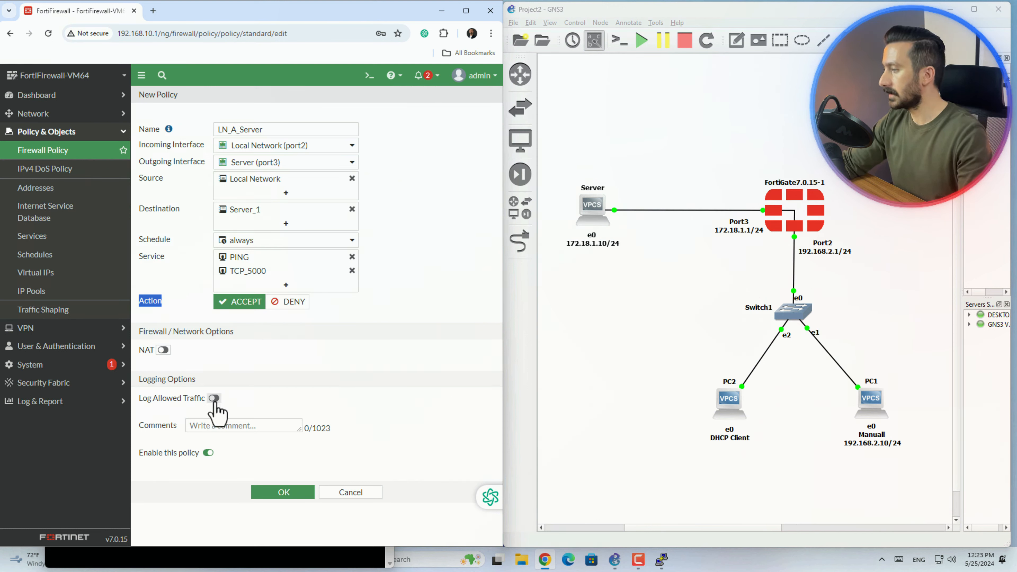
{"action": "left_click", "coordinate": [214, 398]}
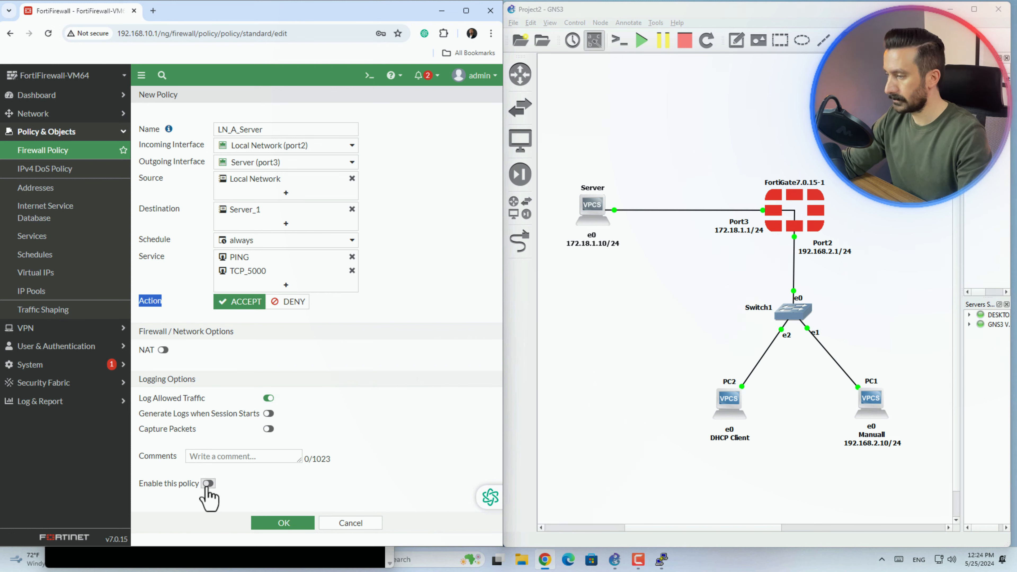
{"action": "left_click", "coordinate": [289, 524]}
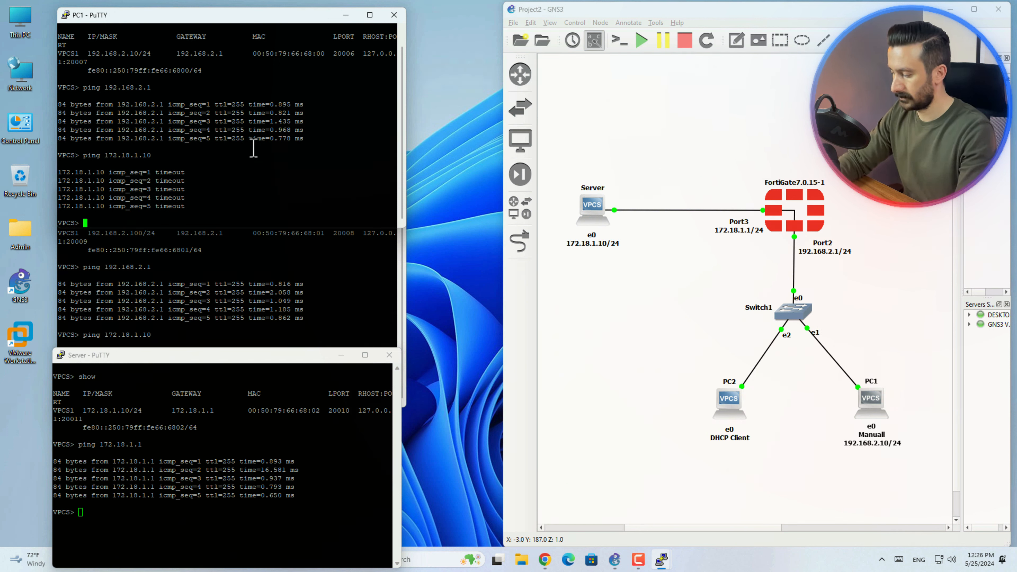
- Ping 172.18.1.10 from the PC1 console and confirm the replies
{"action": "type", "text": "ping"}
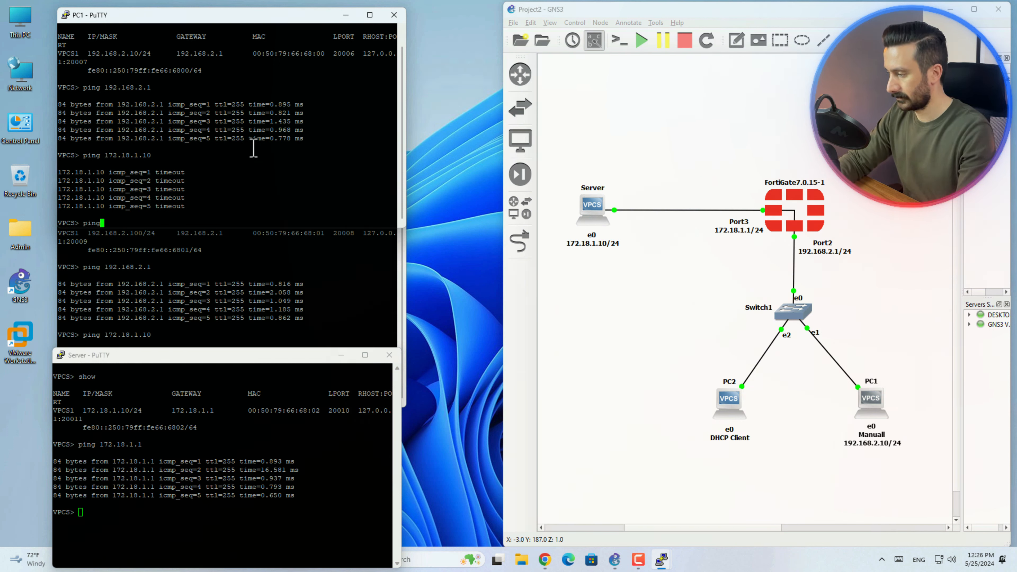
{"action": "type", "text": " 17"}
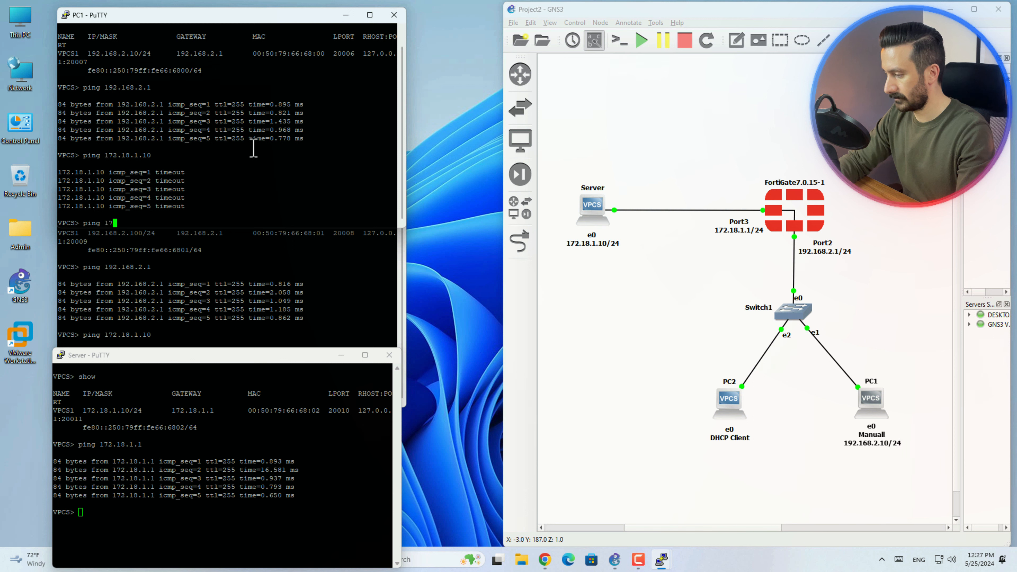
{"action": "type", "text": "2.18."}
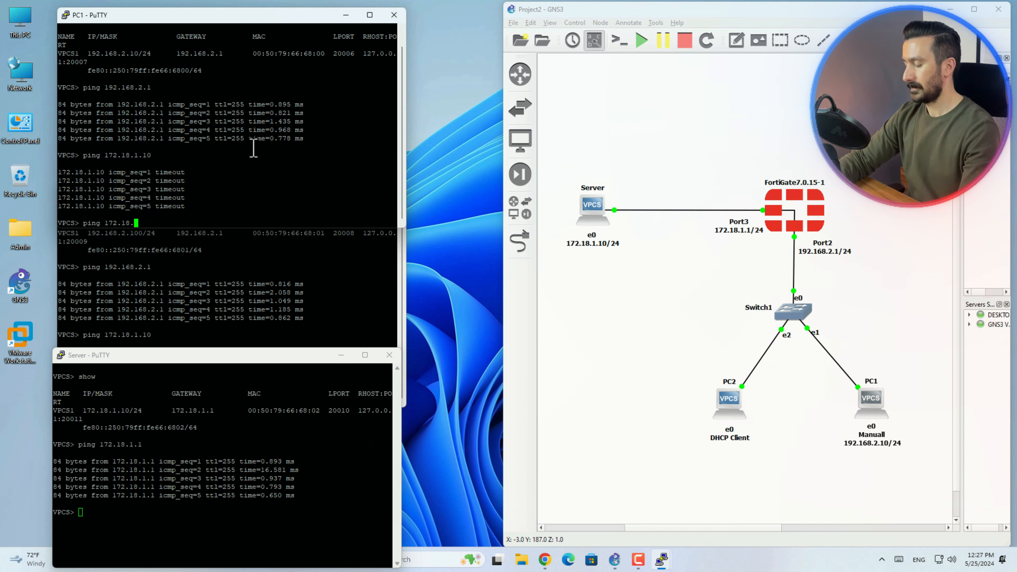
{"action": "type", "text": "1.10"}
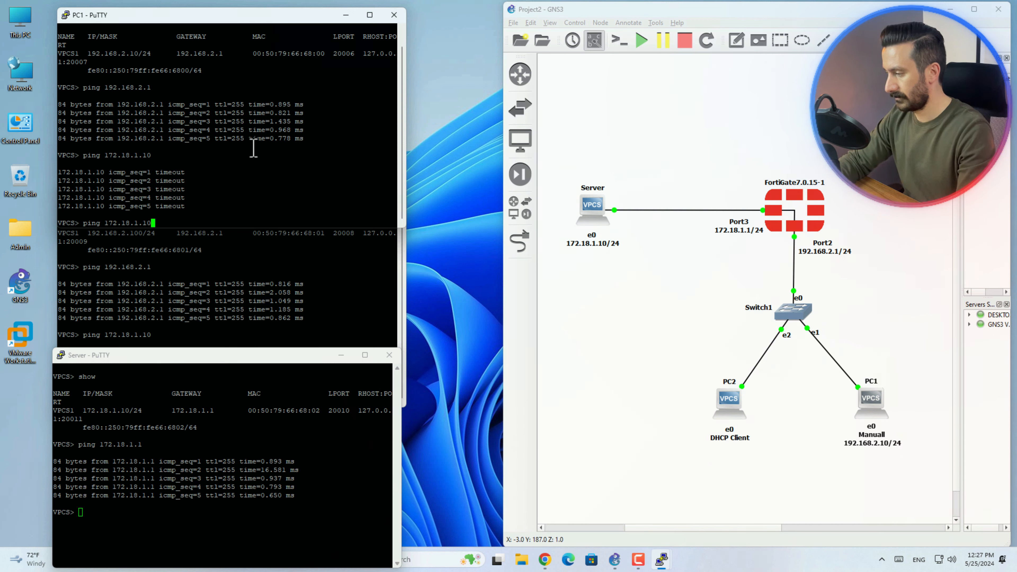
{"action": "key", "text": "Return"}
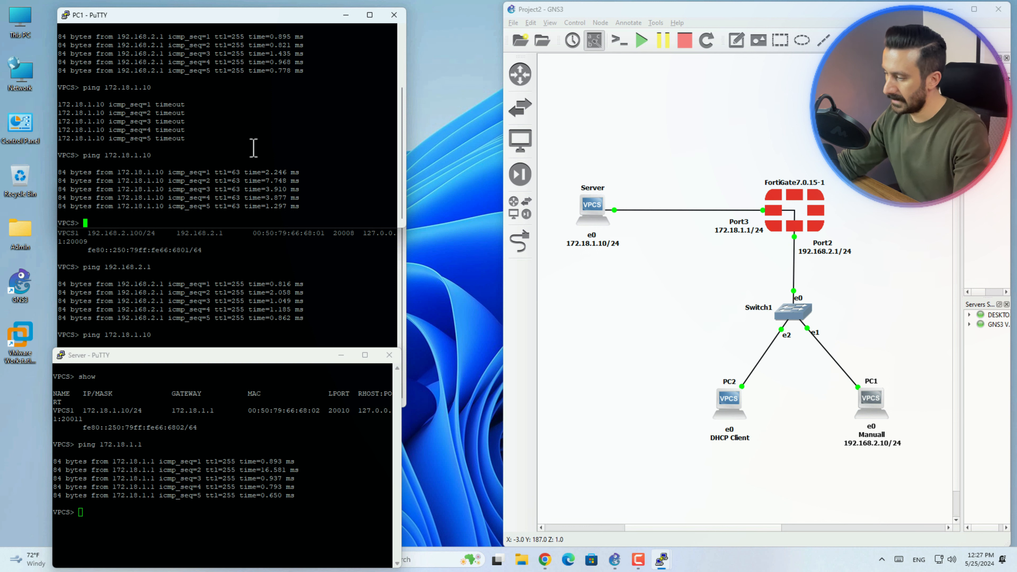
- Ping 172.18.1.10 from the PC2 console and confirm the five replies
{"action": "left_click", "coordinate": [281, 323]}
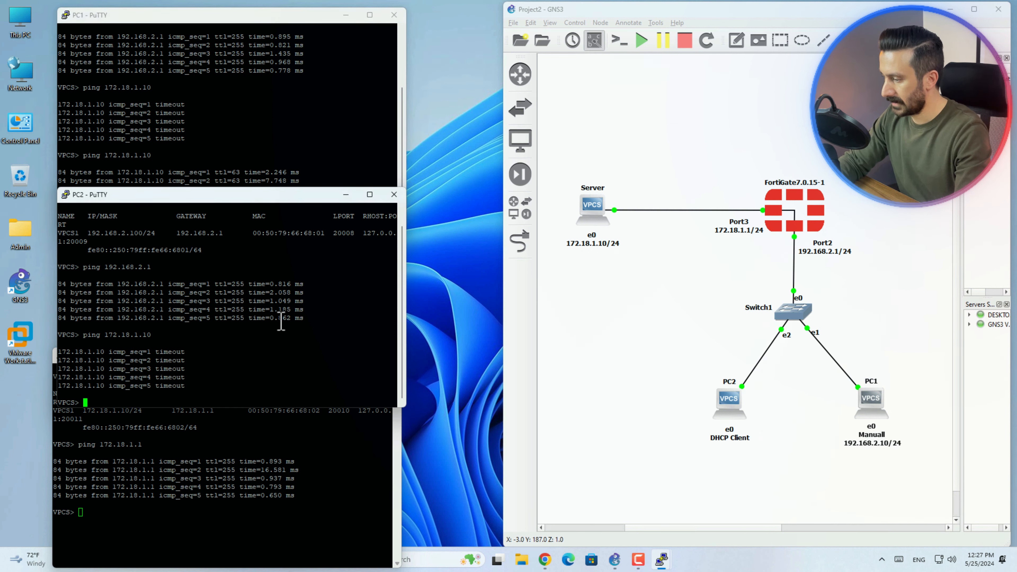
{"action": "type", "text": "pi"}
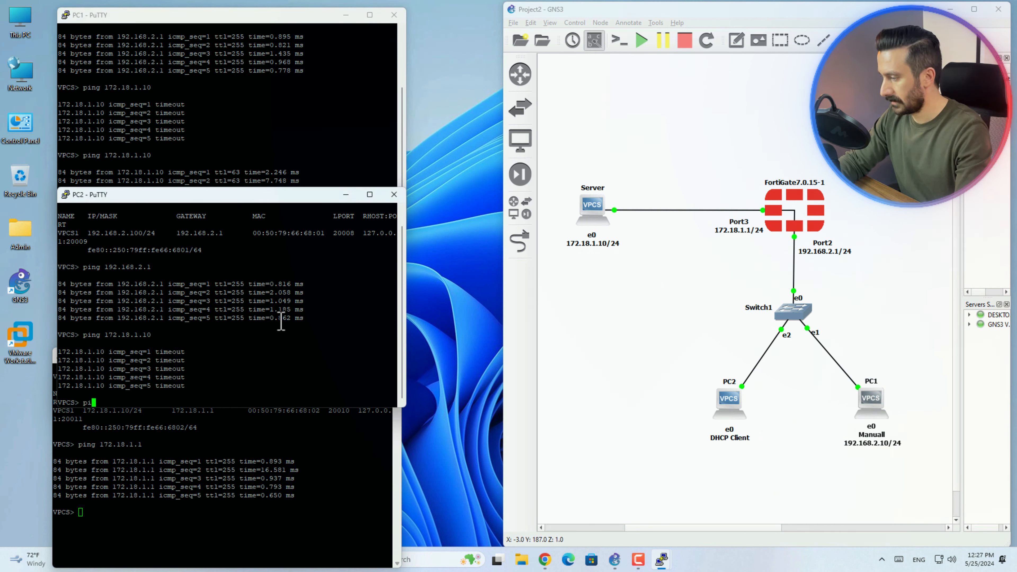
{"action": "type", "text": "ng 172."}
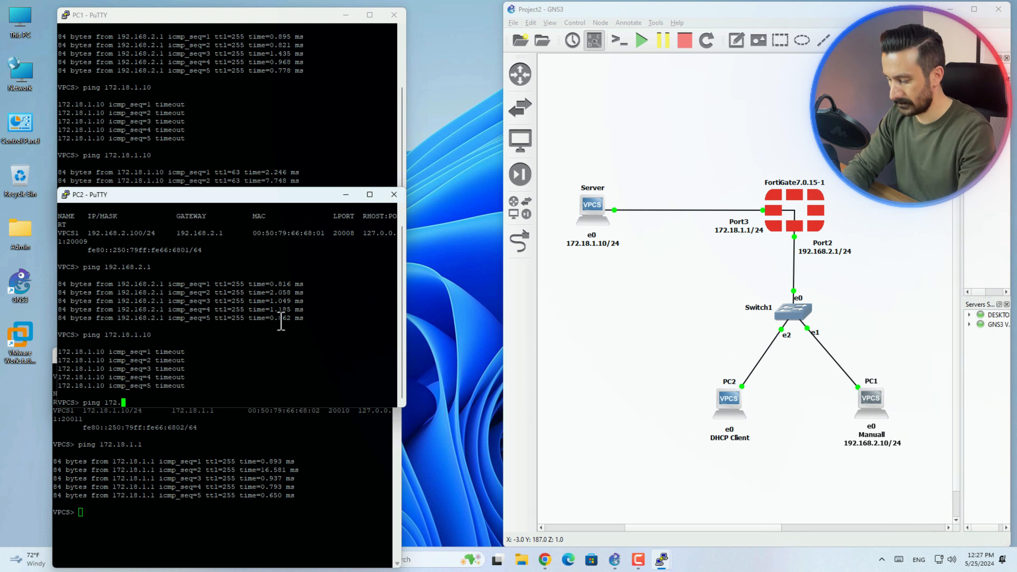
{"action": "type", "text": "18.1.1"}
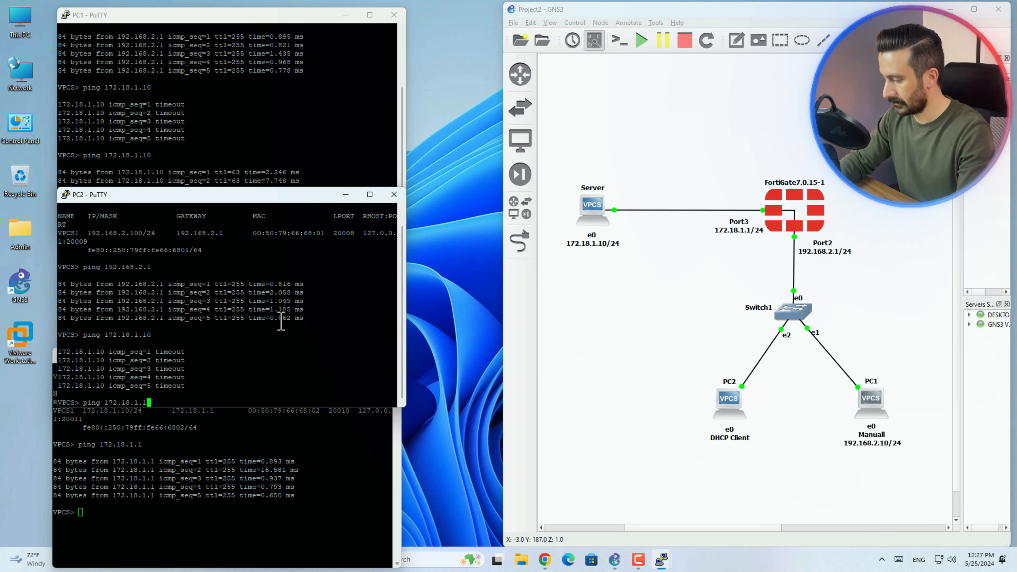
{"action": "type", "text": "0"}
{"action": "key", "text": "Return"}
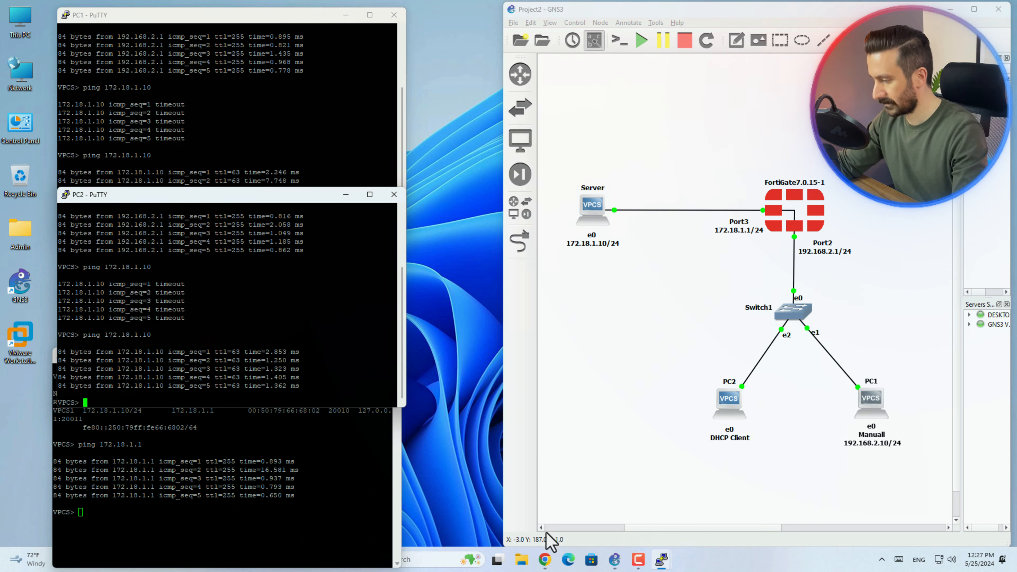
- Back in the FortiGate web GUI in Chrome, open the Log & Report > Forward Traffic log
{"action": "mouse_move", "coordinate": [545, 559]}
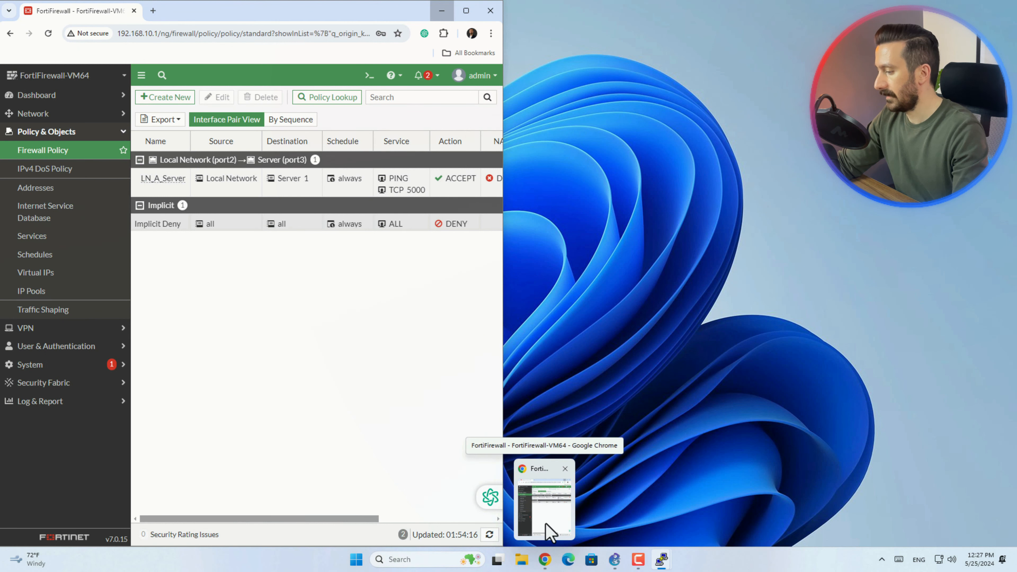
{"action": "left_click", "coordinate": [547, 530]}
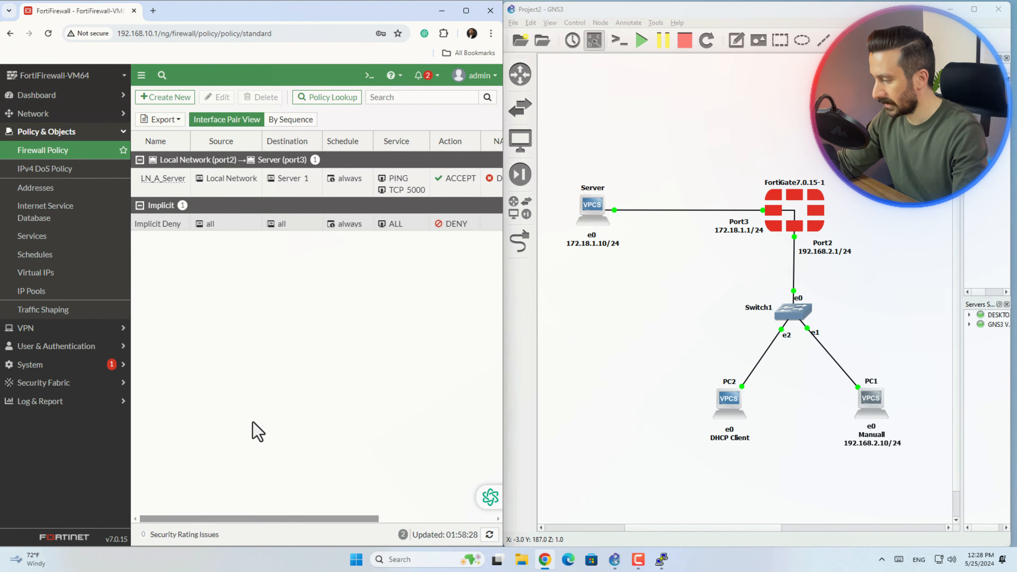
{"action": "left_click", "coordinate": [56, 409]}
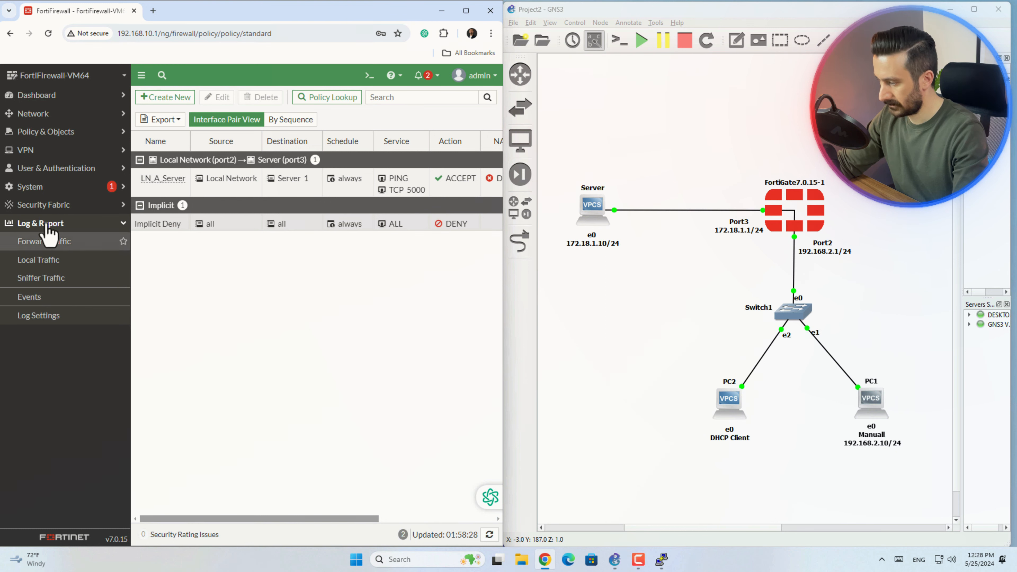
{"action": "left_click", "coordinate": [43, 242]}
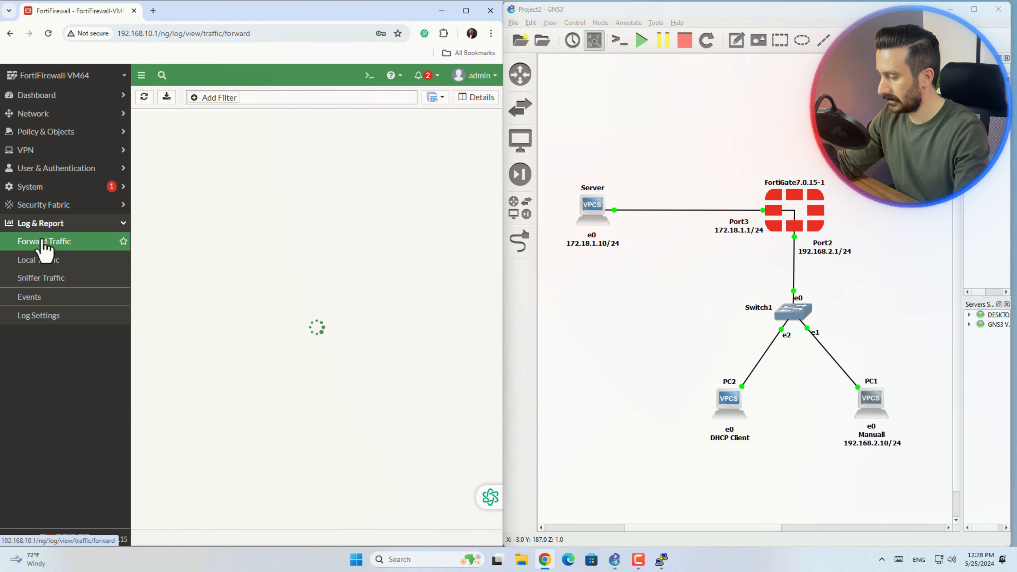